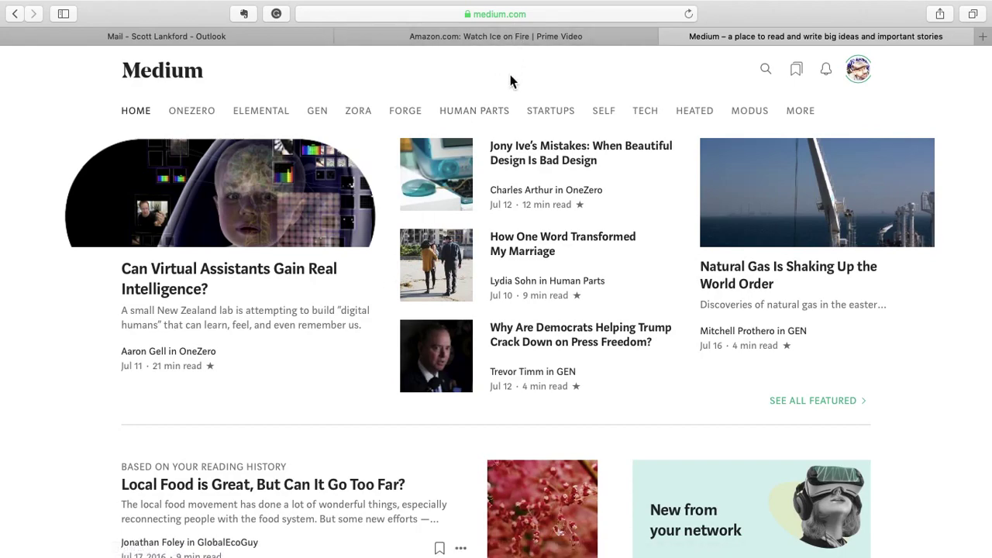
# Step: Start a new story draft from the account menu
pyautogui.click(871, 85)
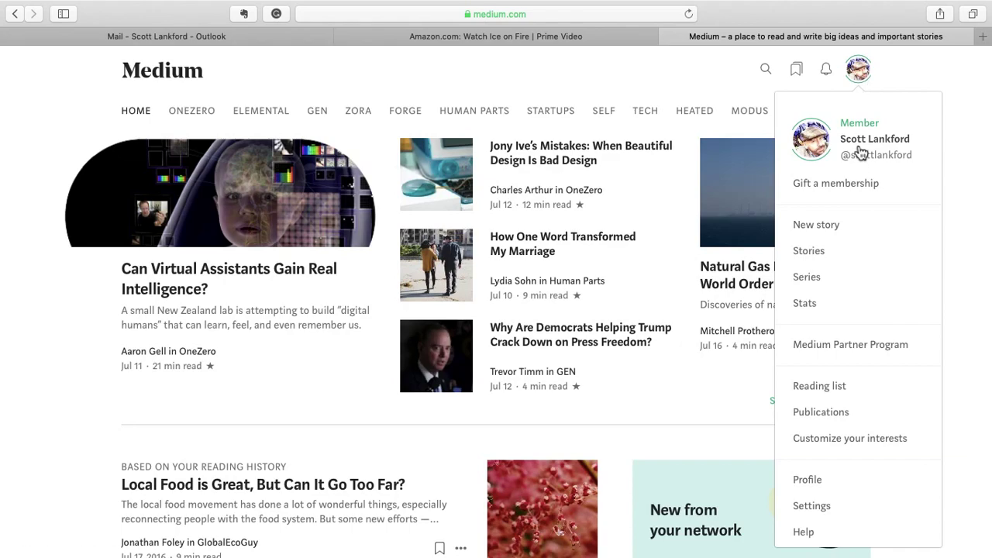
pyautogui.click(816, 225)
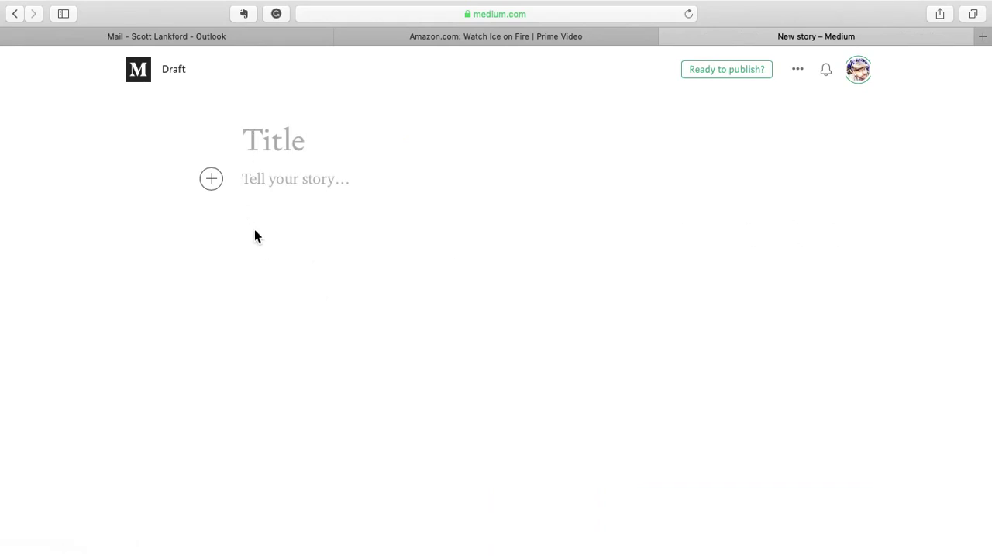
# Step: Paste several paragraphs of lorem ipsum placeholder text into the story body
pyautogui.click(259, 182)
pyautogui.press('super+v')
pyautogui.scroll(10, 259, 183)
pyautogui.scroll(10, 259, 183)
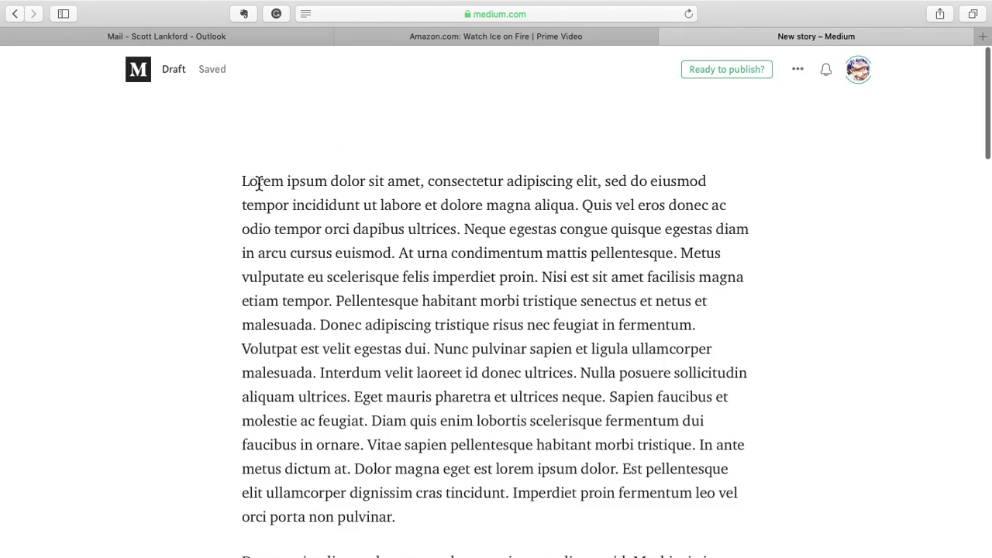
pyautogui.scroll(-5, 259, 183)
pyautogui.scroll(5, 259, 183)
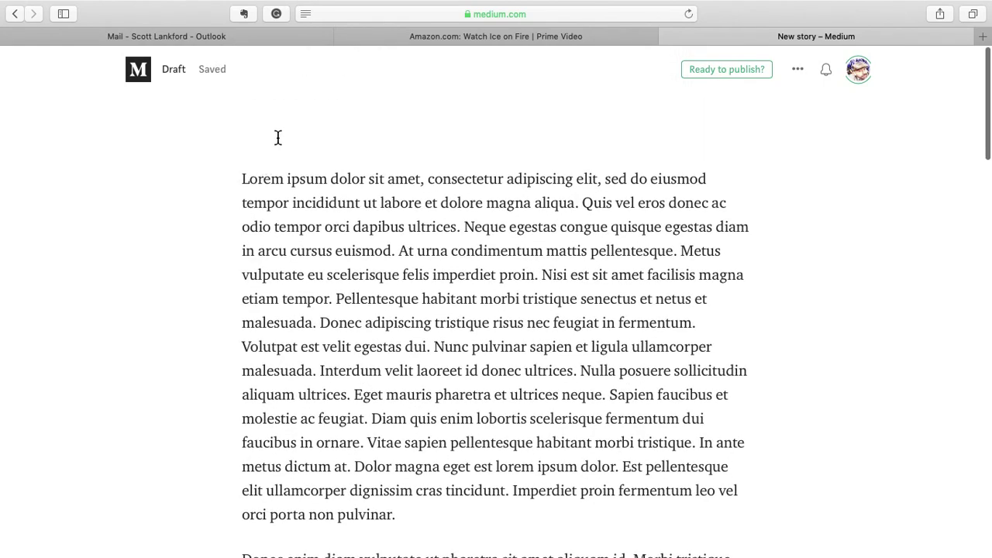
# Step: Title the story 'How to Create Your Own Mindset (Article) on Medium.com'
pyautogui.click(278, 137)
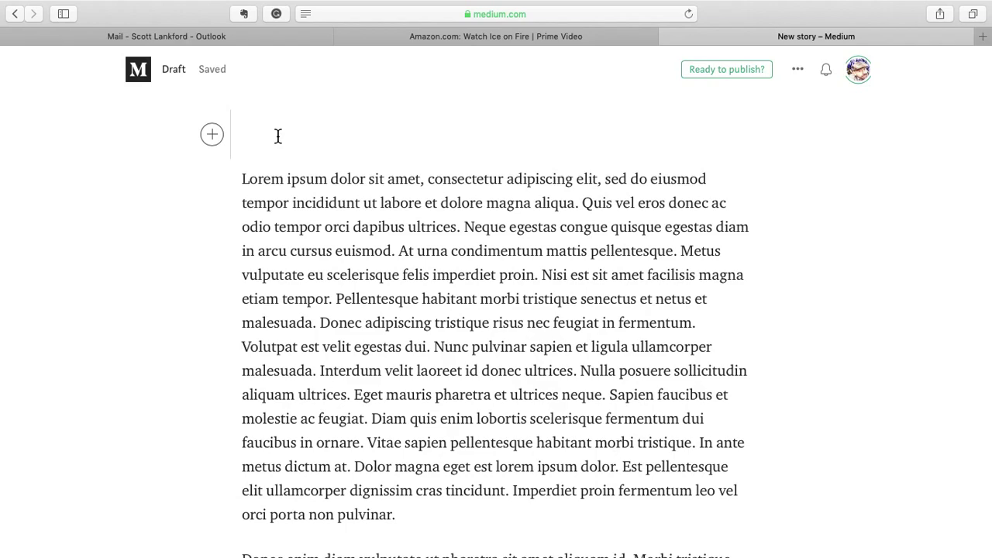
pyautogui.write('How to ')
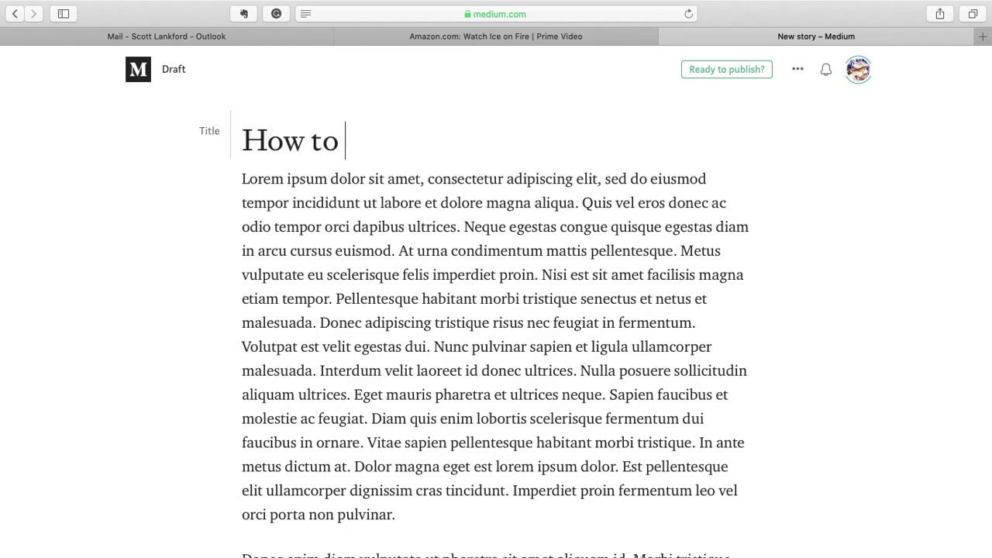
pyautogui.write('Create Yo')
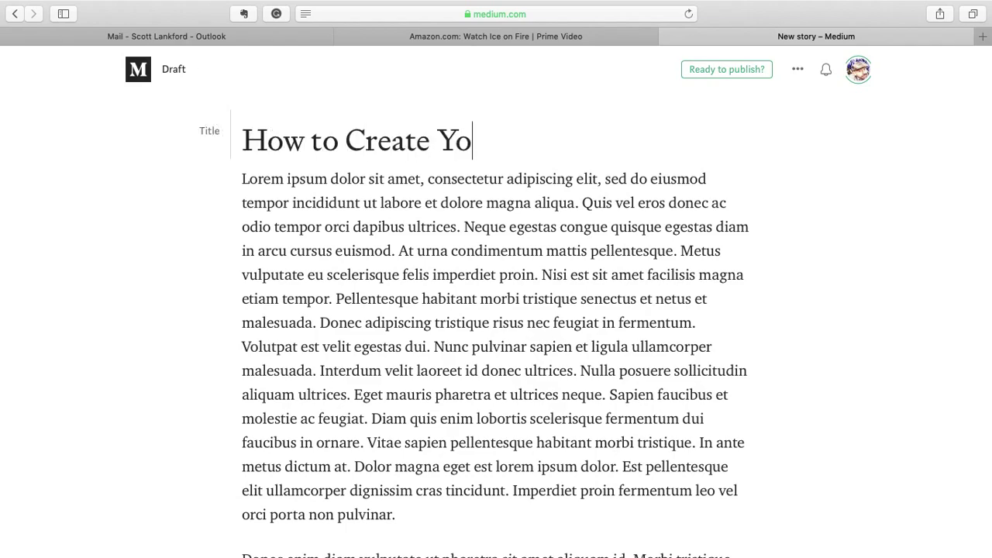
pyautogui.write('ur Own Mindset (')
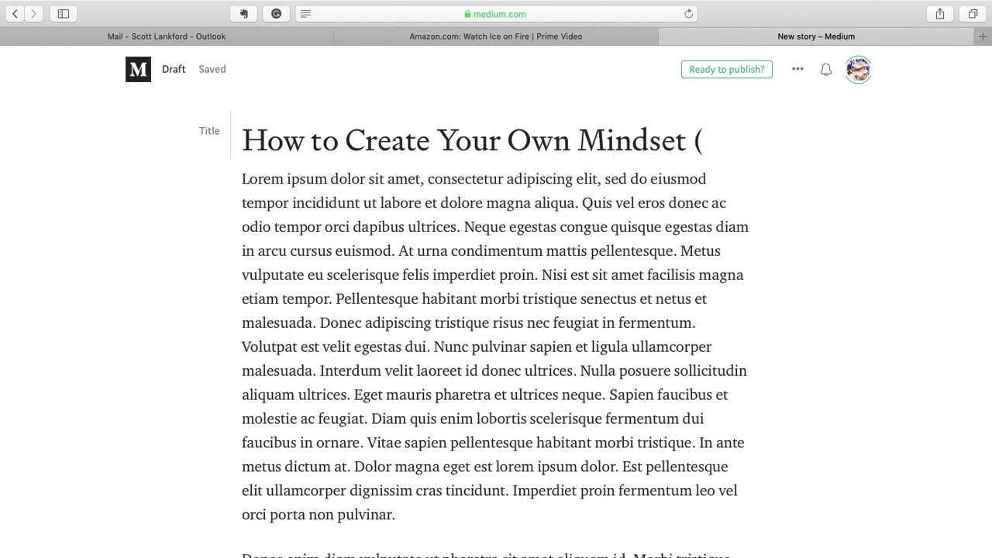
pyautogui.write('Article) on Mei')
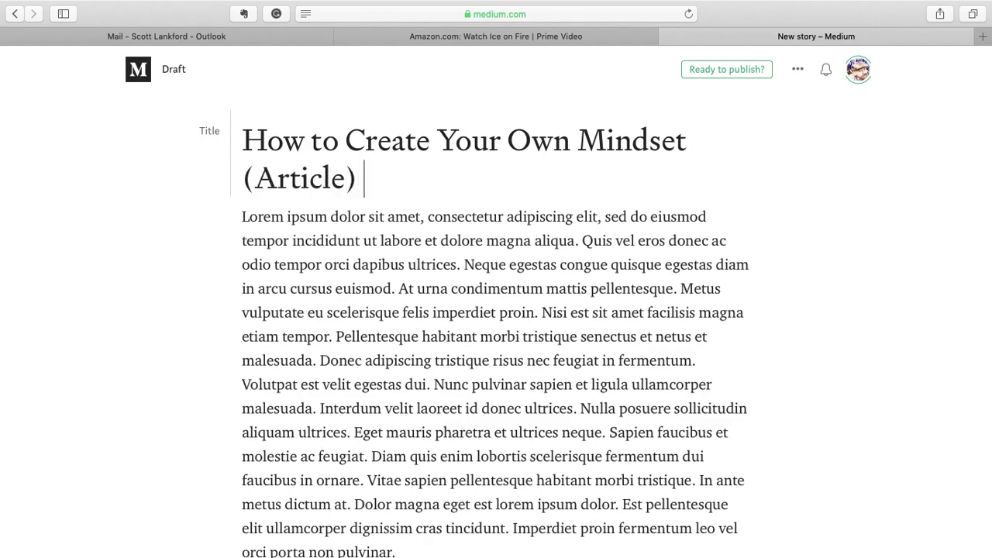
pyautogui.press('BackSpace')
pyautogui.write('dium.com')
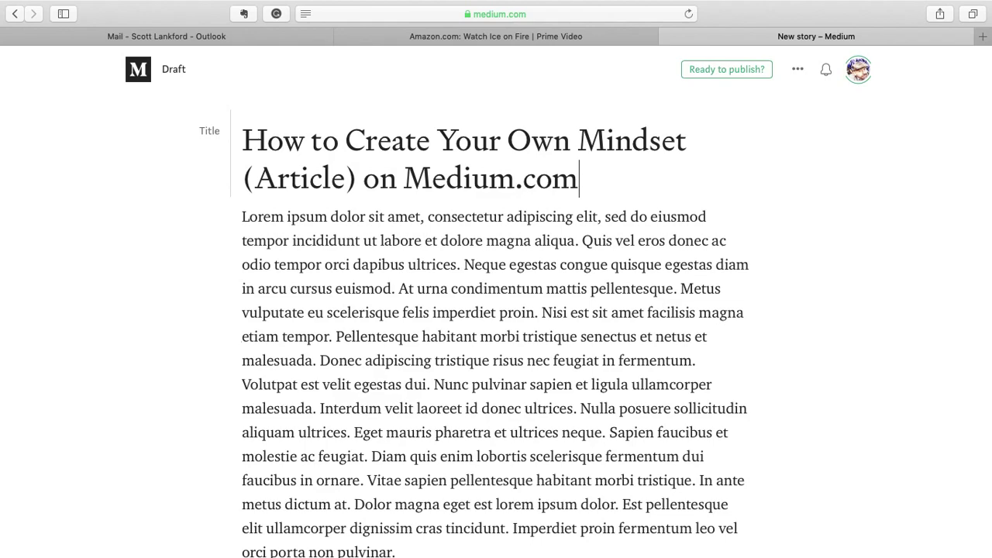
# Step: Add an empty paragraph after the story's last paragraph
pyautogui.scroll(-1, 273, 106)
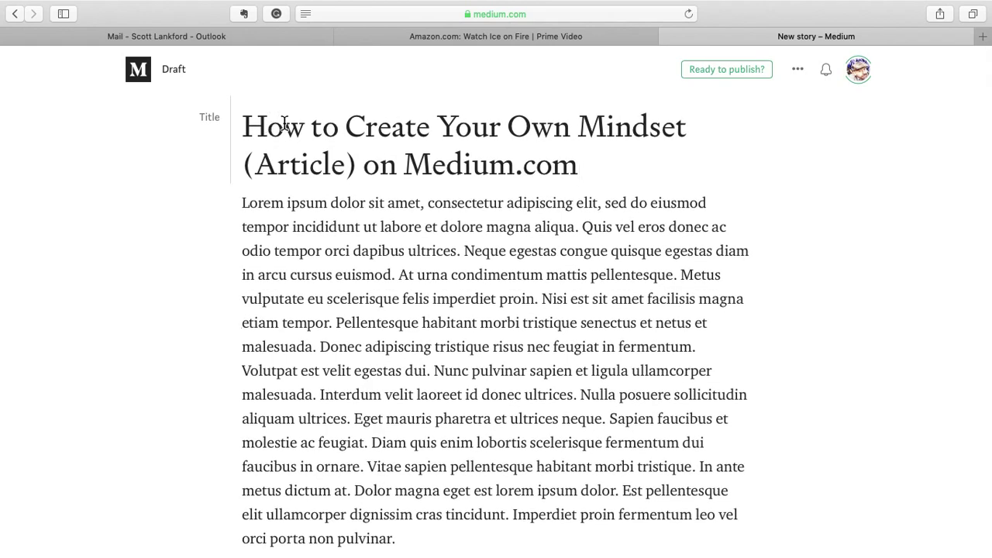
pyautogui.click(338, 219)
pyautogui.scroll(1, 337, 219)
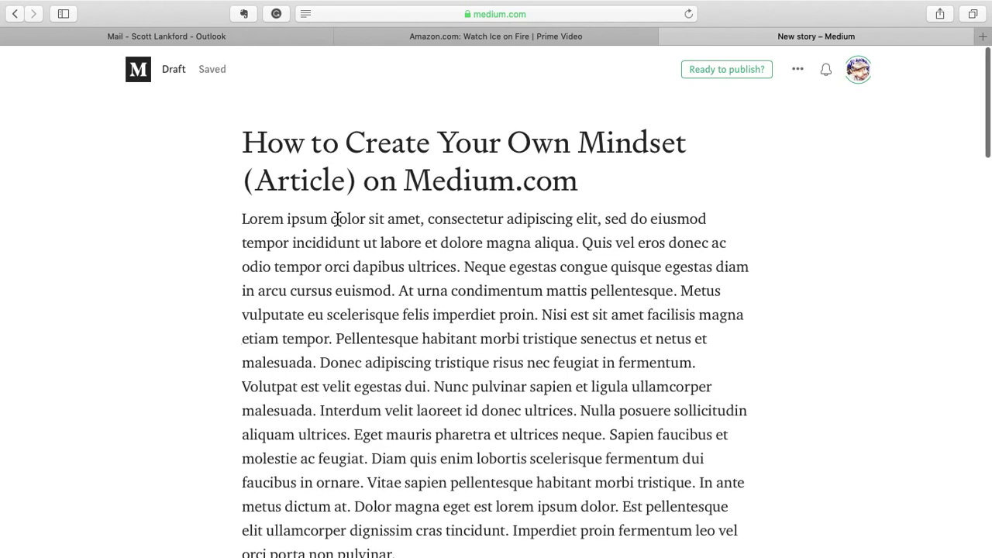
pyautogui.scroll(1, 338, 220)
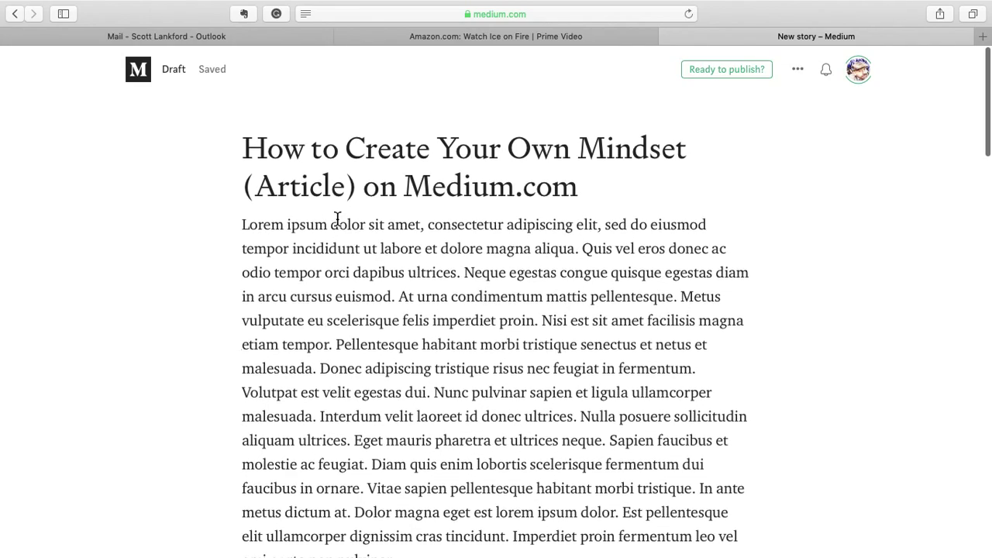
pyautogui.scroll(-15, 338, 219)
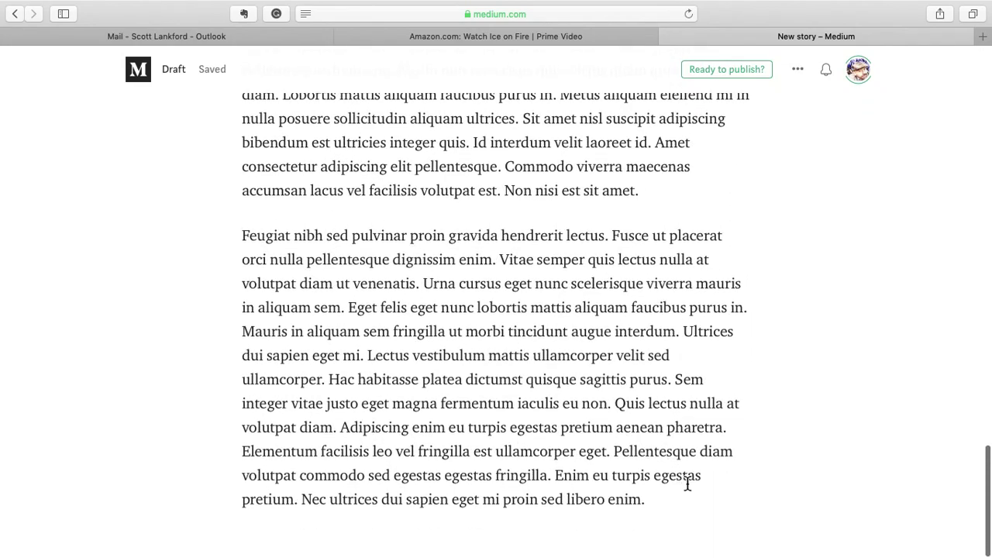
pyautogui.click(672, 500)
pyautogui.press('Return')
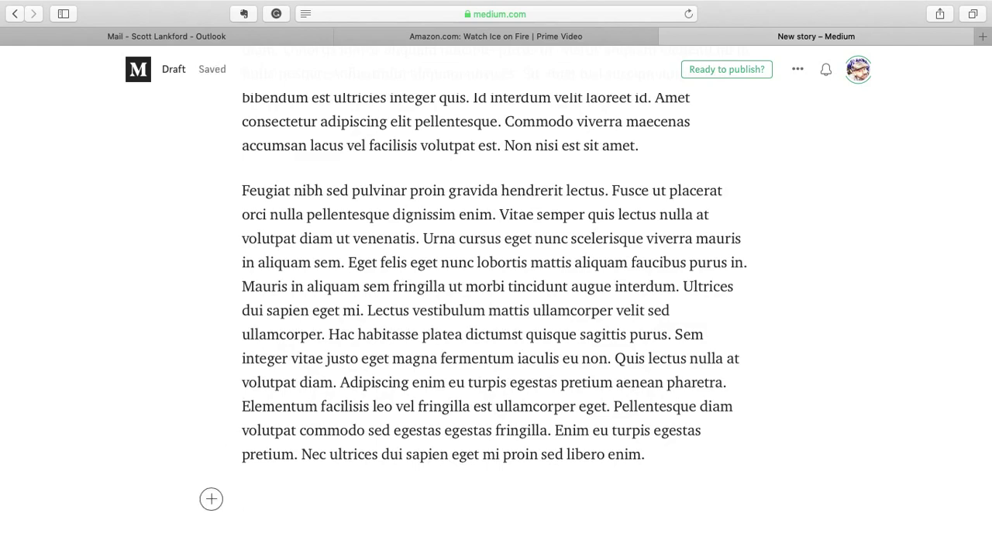
pyautogui.scroll(15, 465, 421)
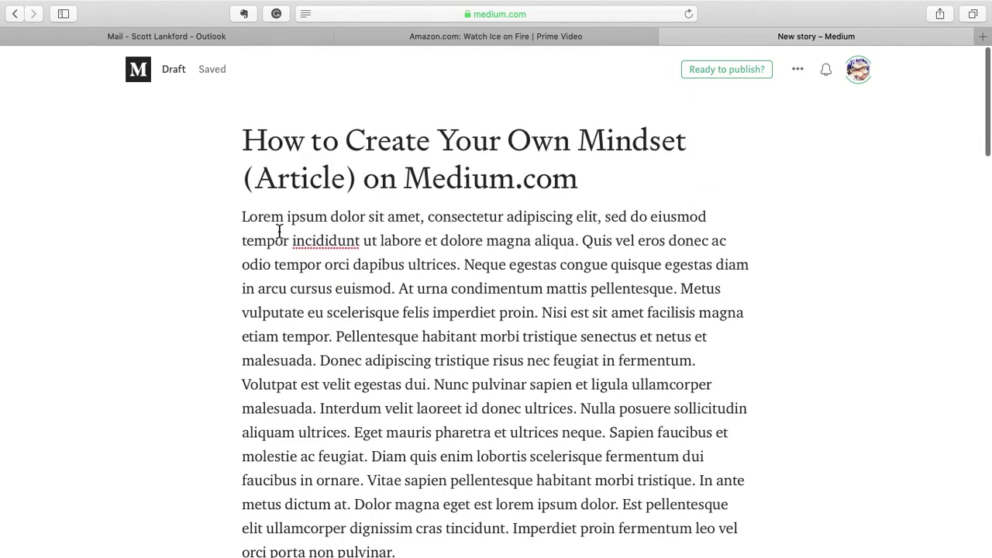
# Step: Add an intro line above the body inviting readers to create their own Mindset article, ending 'Try it!'
pyautogui.click(242, 217)
pyautogui.press('Return')
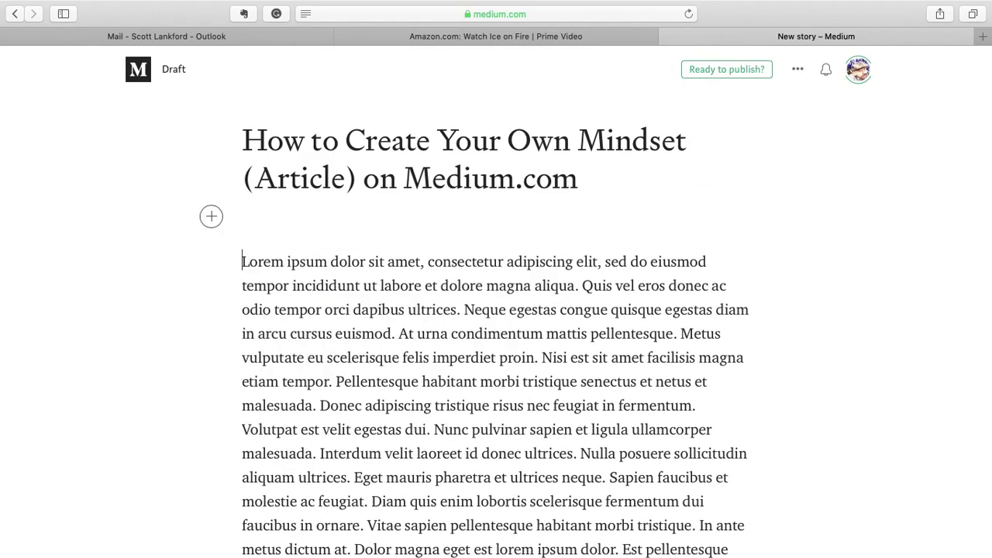
pyautogui.click(269, 214)
pyautogui.write('This is a demo about hyow')
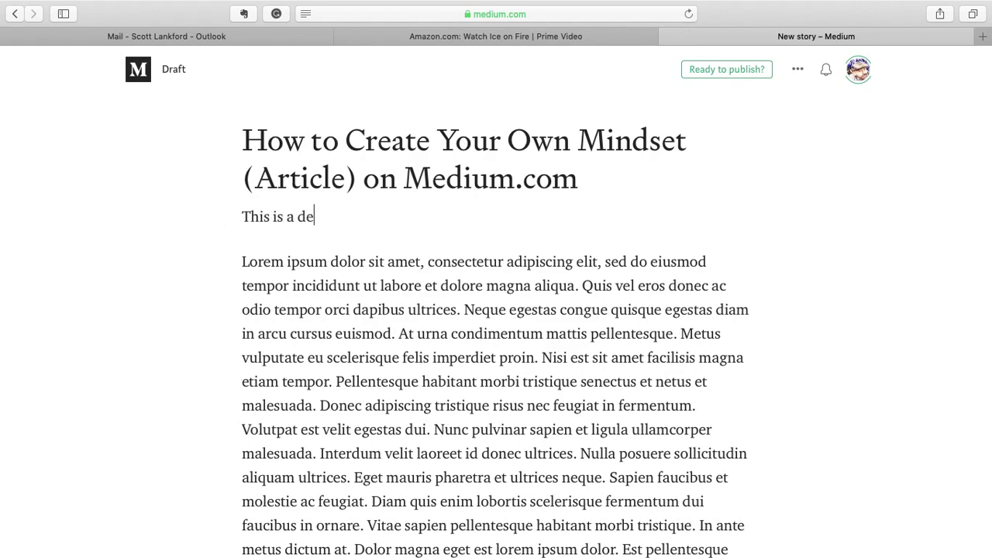
pyautogui.press('BackSpace')
pyautogui.press('BackSpace')
pyautogui.press('BackSpace')
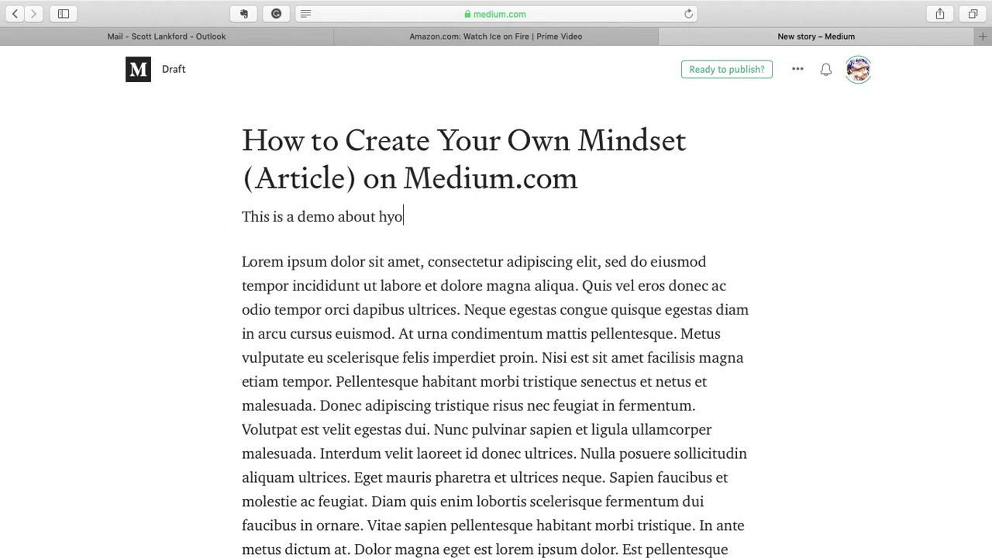
pyautogui.write('ow to create (or just to ')
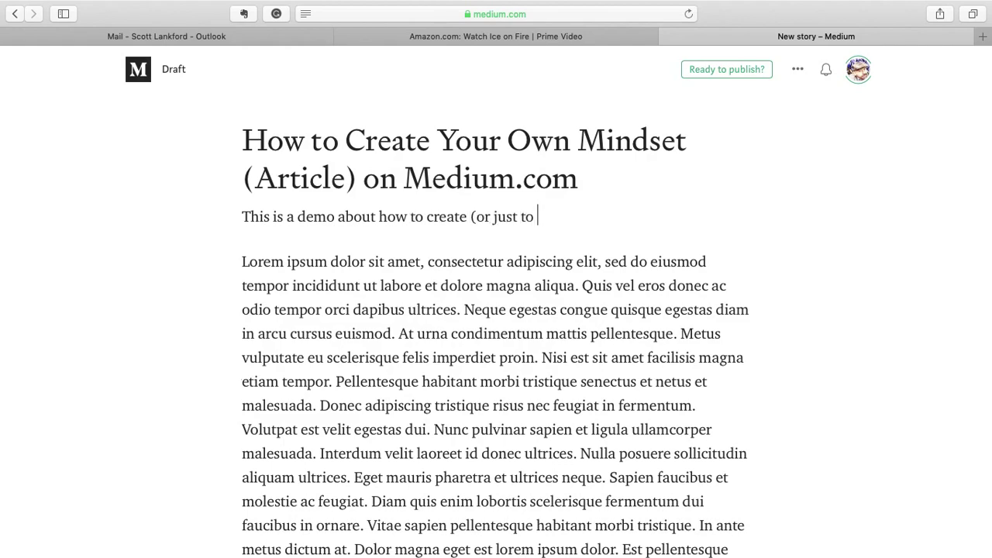
pyautogui.write('cut-and-paste) your own ')
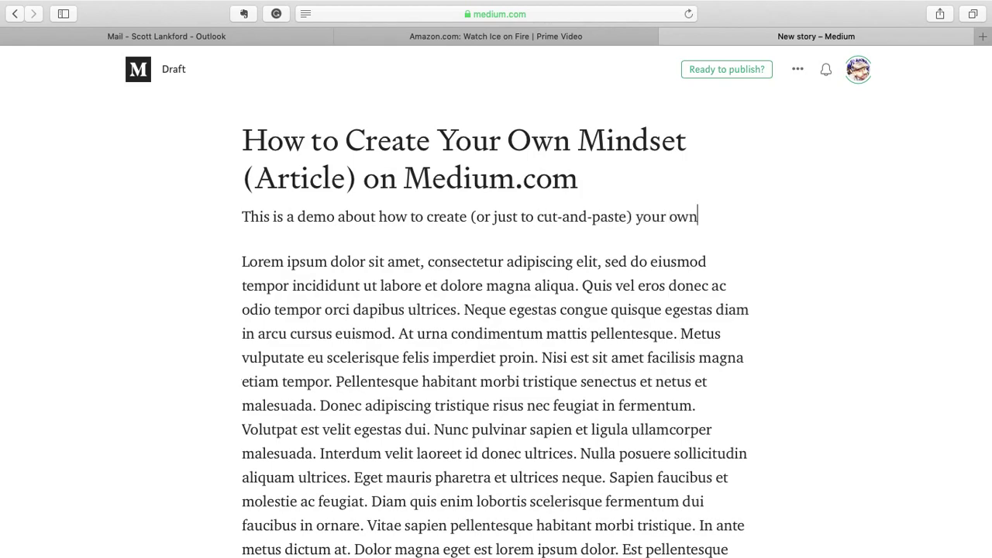
pyautogui.write('Mindset artlc')
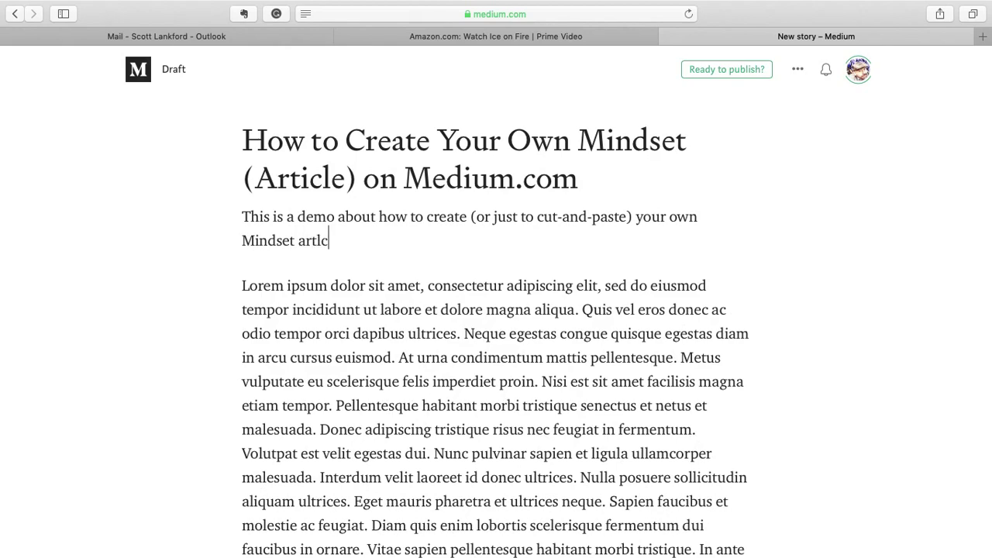
pyautogui.press('BackSpace')
pyautogui.press('BackSpace')
pyautogui.write('icle on Medi')
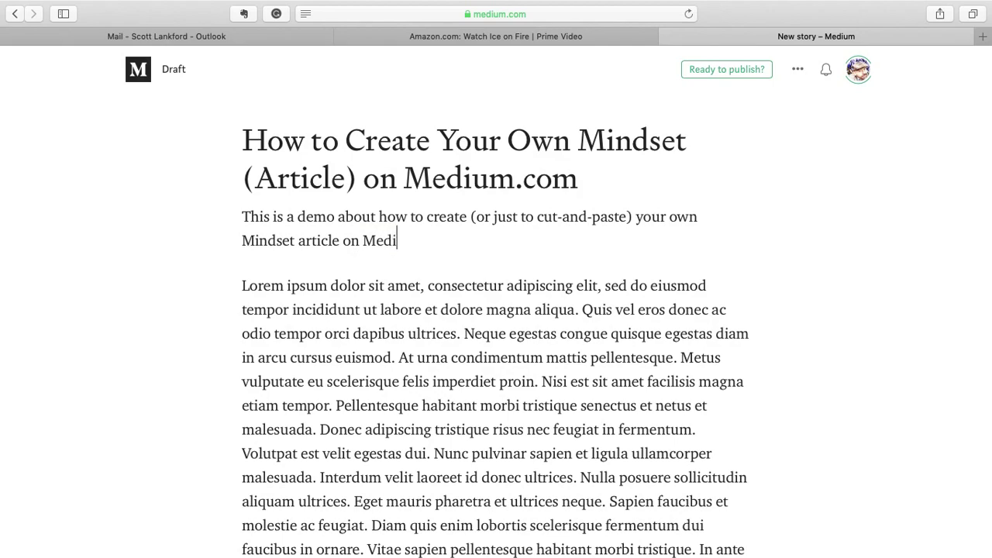
pyautogui.write('um. Try IT!')
pyautogui.press('BackSpace')
pyautogui.press('BackSpace')
pyautogui.press('BackSpace')
pyautogui.write('it!!')
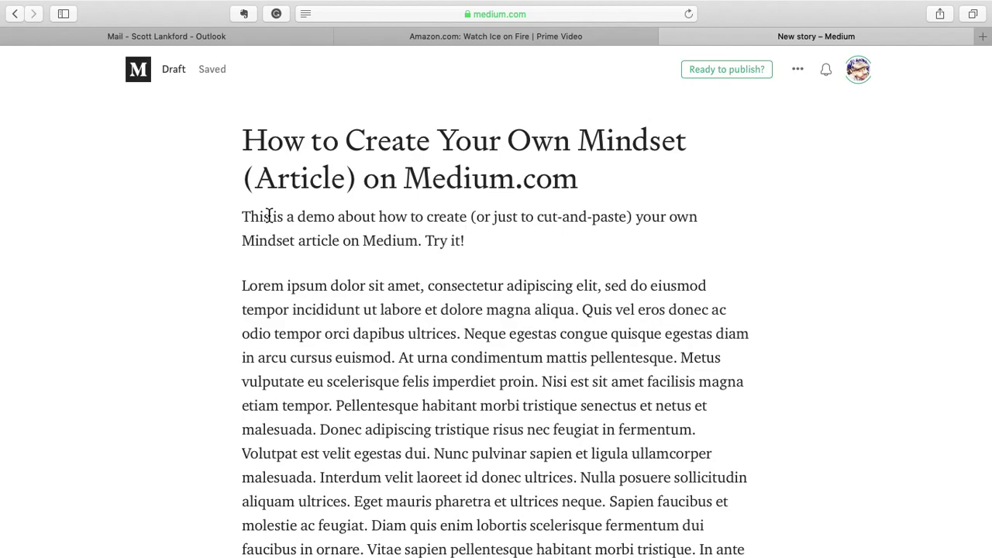
# Step: Insert a blank paragraph before 'This', between the title and the intro line
pyautogui.click(858, 71)
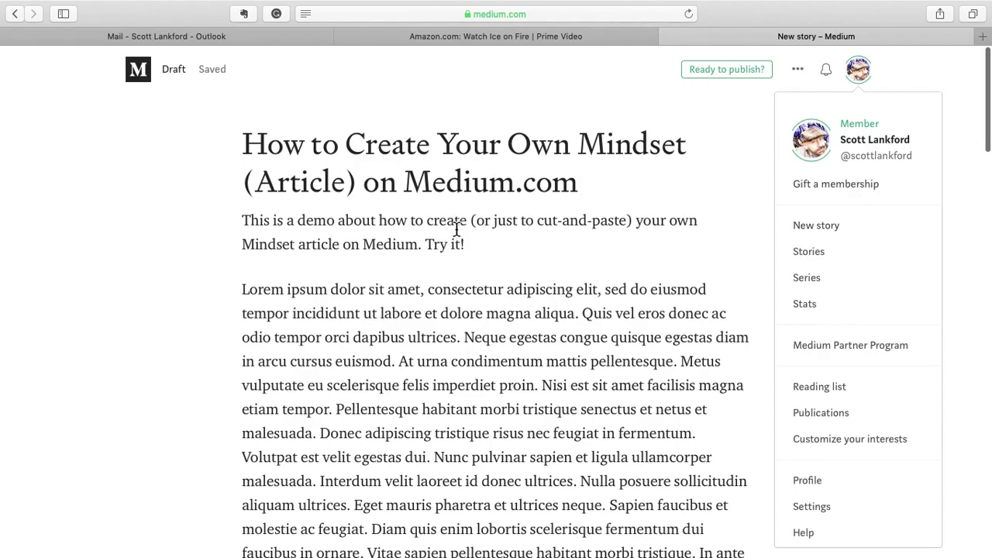
pyautogui.scroll(-15, 456, 229)
pyautogui.scroll(15, 457, 229)
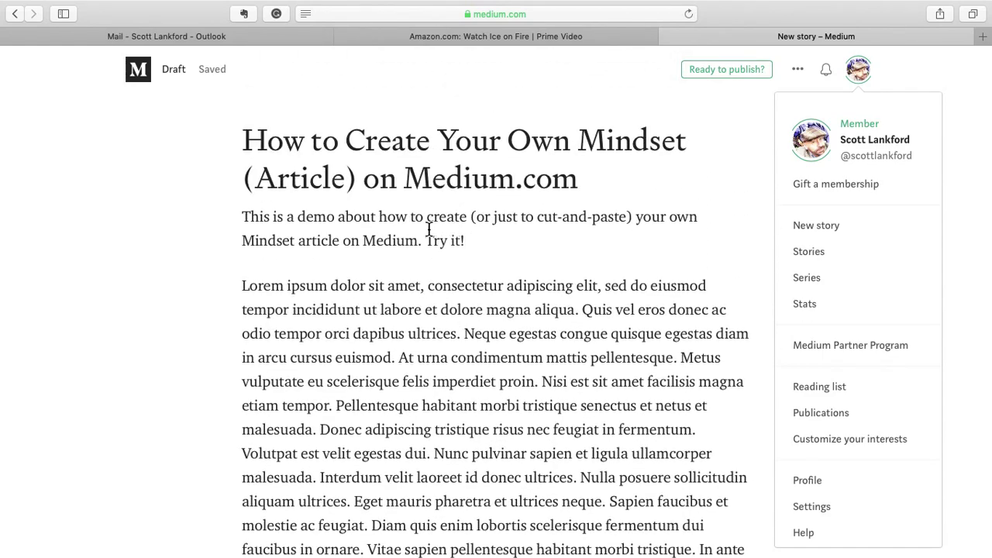
pyautogui.doubleClick(243, 220)
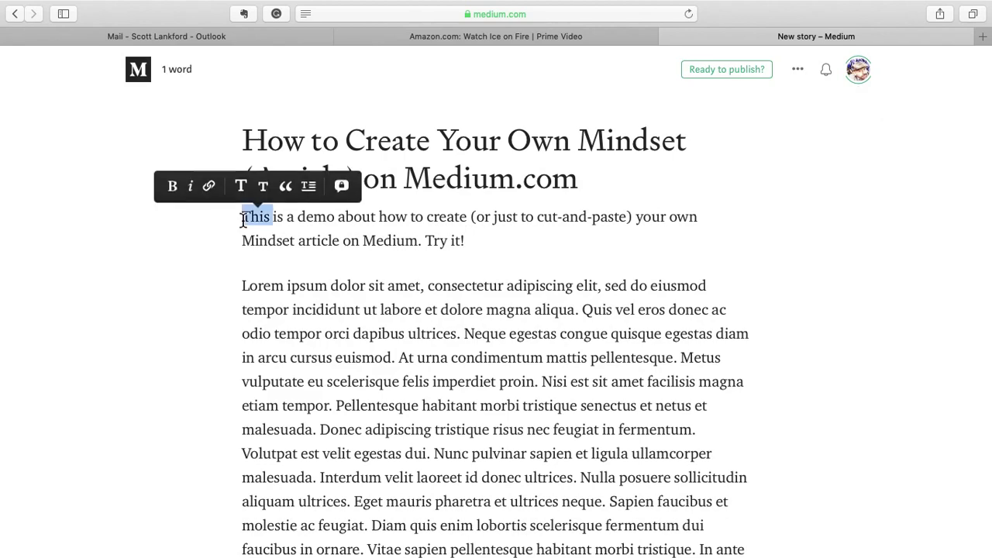
pyautogui.click(243, 219)
pyautogui.press('Return')
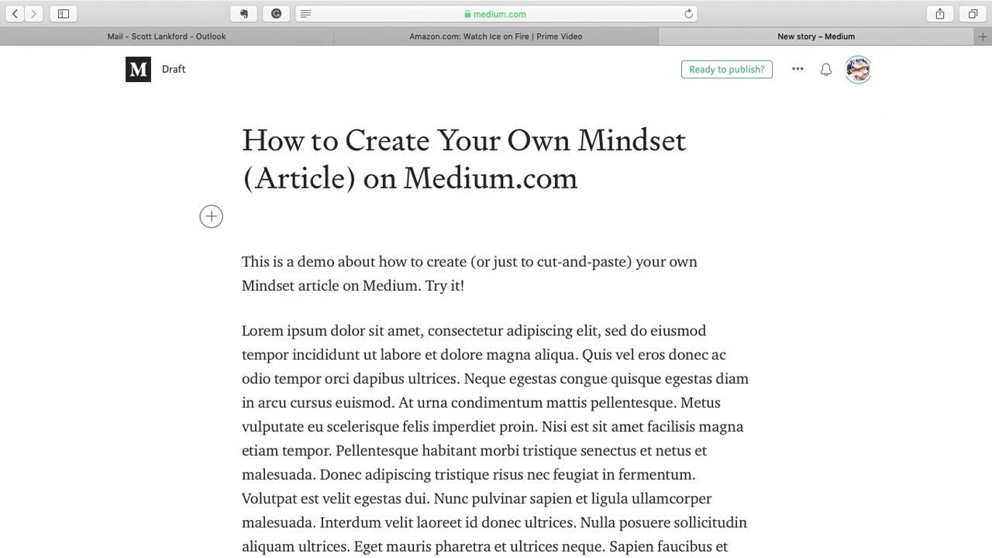
# Step: Search Unsplash for 'mindset' photos on the empty line below the title
pyautogui.click(212, 220)
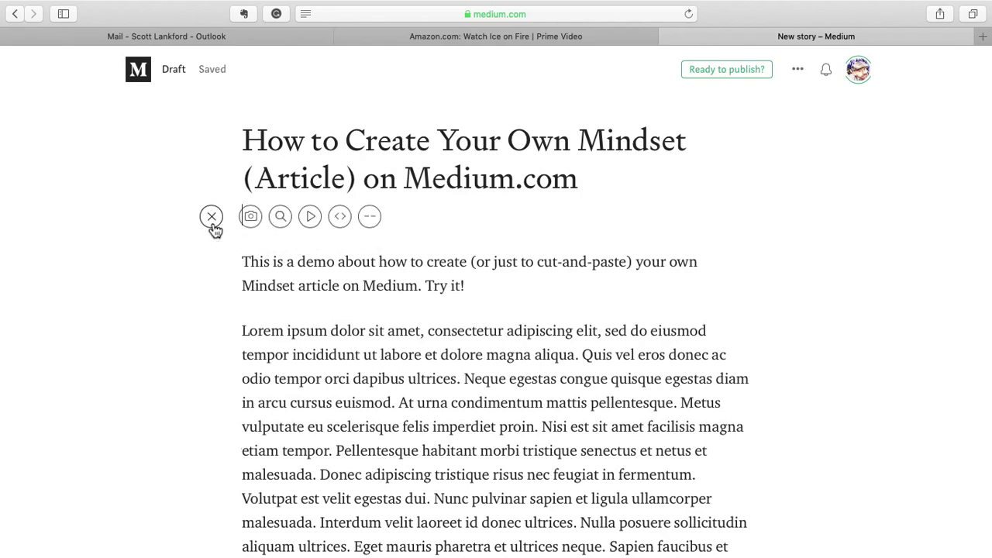
pyautogui.click(282, 221)
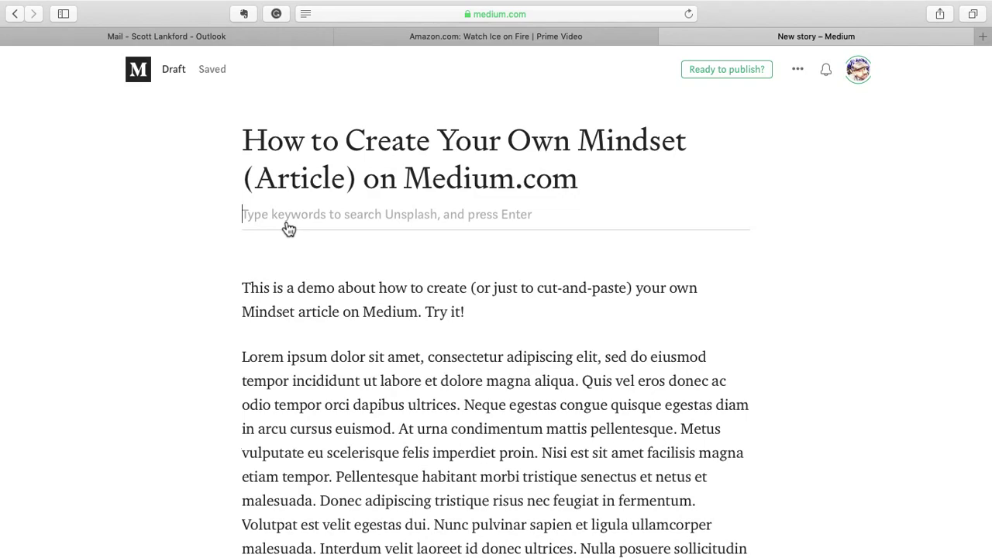
pyautogui.write('mindset')
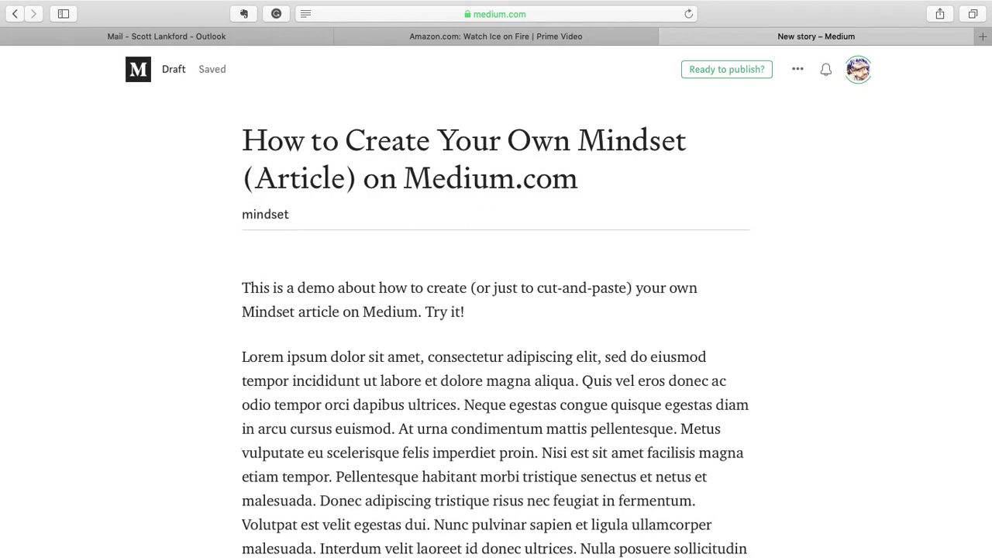
pyautogui.press('Return')
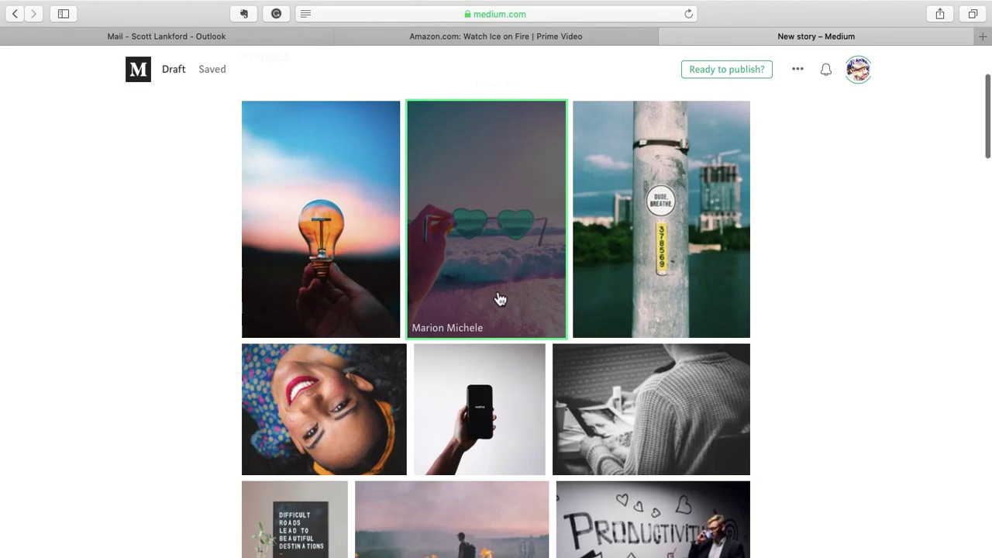
pyautogui.scroll(-2, 500, 297)
pyautogui.scroll(-2, 499, 299)
pyautogui.scroll(2, 501, 299)
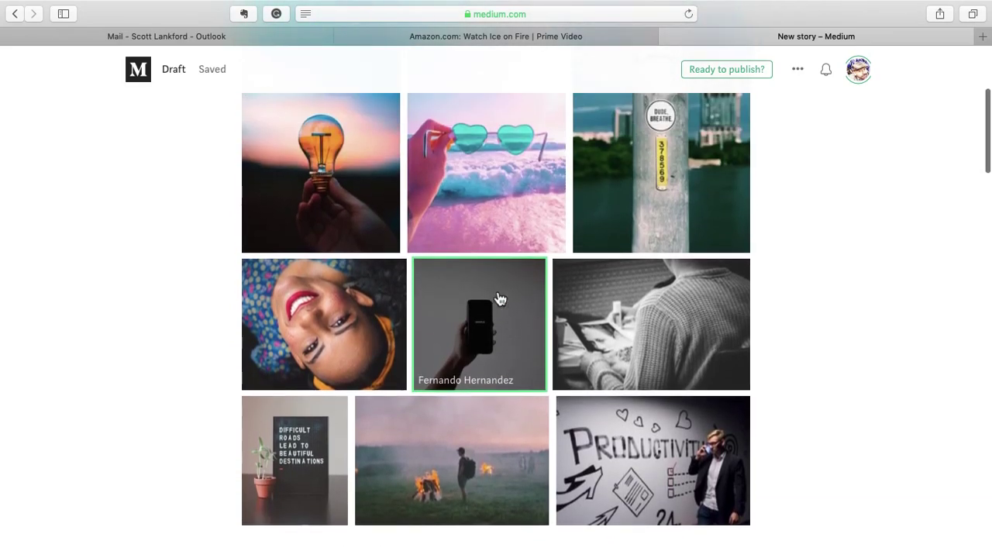
# Step: Insert the heart-shaped sunglasses beach photo and check its Unsplash photographer credit caption
pyautogui.click(515, 234)
pyautogui.scroll(2, 513, 224)
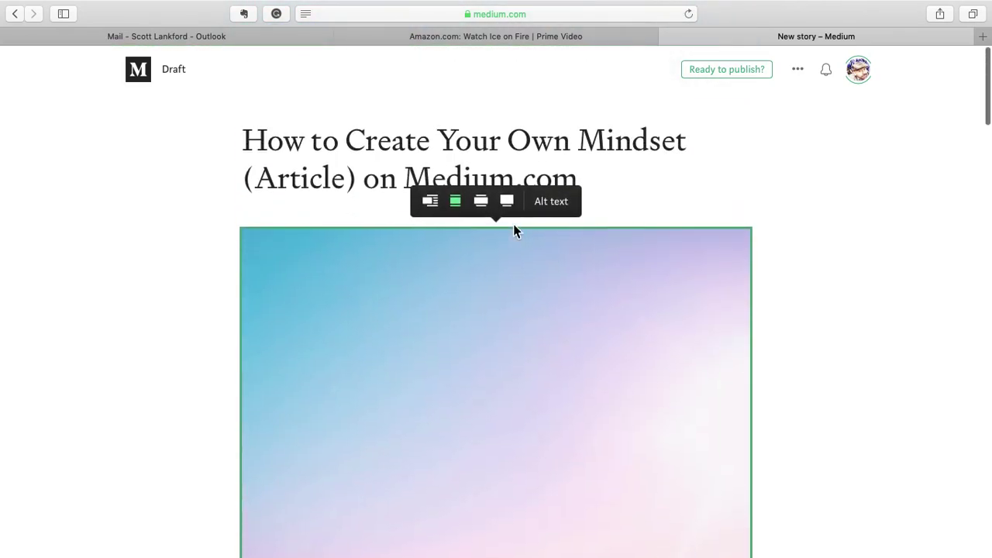
pyautogui.scroll(-4, 529, 286)
pyautogui.scroll(-7, 530, 289)
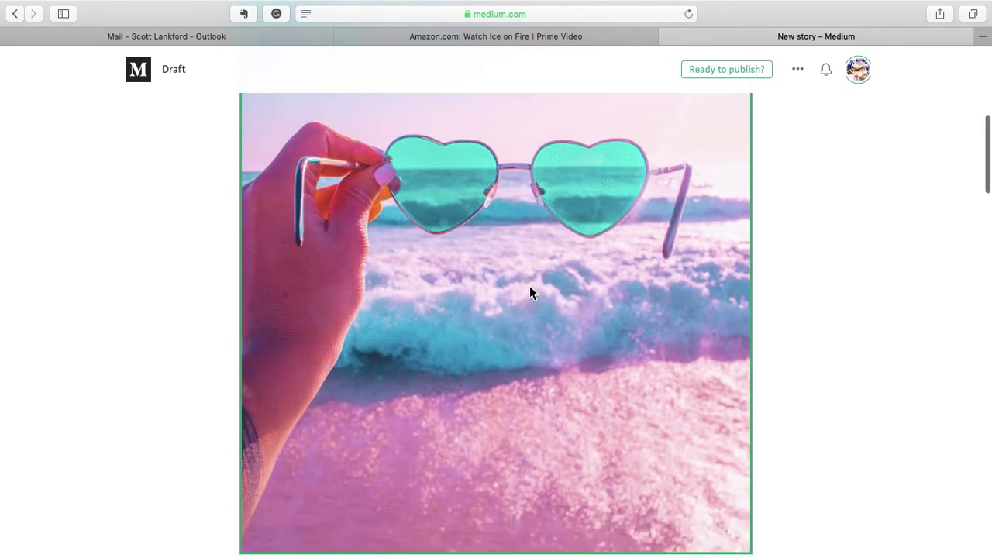
pyautogui.scroll(4, 531, 288)
pyautogui.scroll(-3, 530, 287)
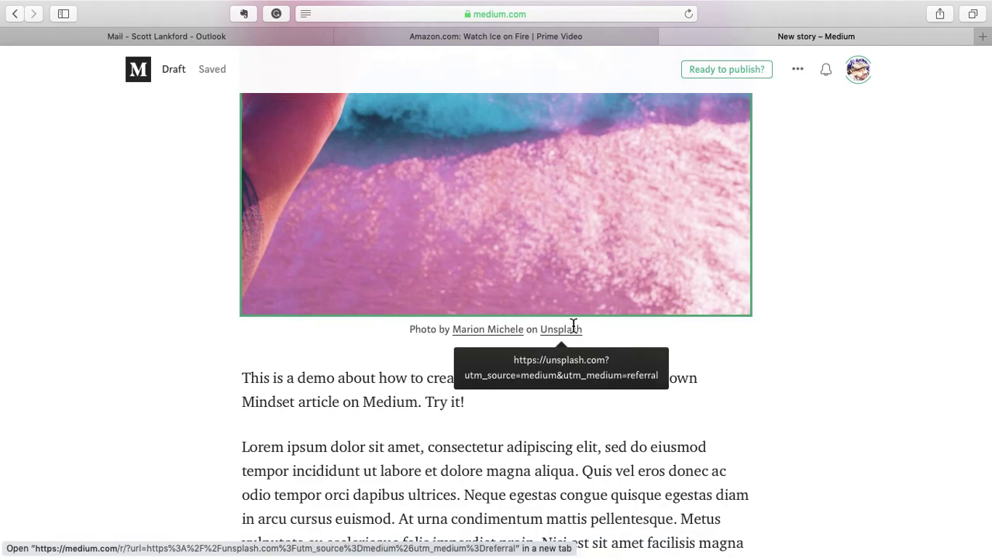
pyautogui.scroll(-4, 590, 328)
pyautogui.scroll(8, 592, 330)
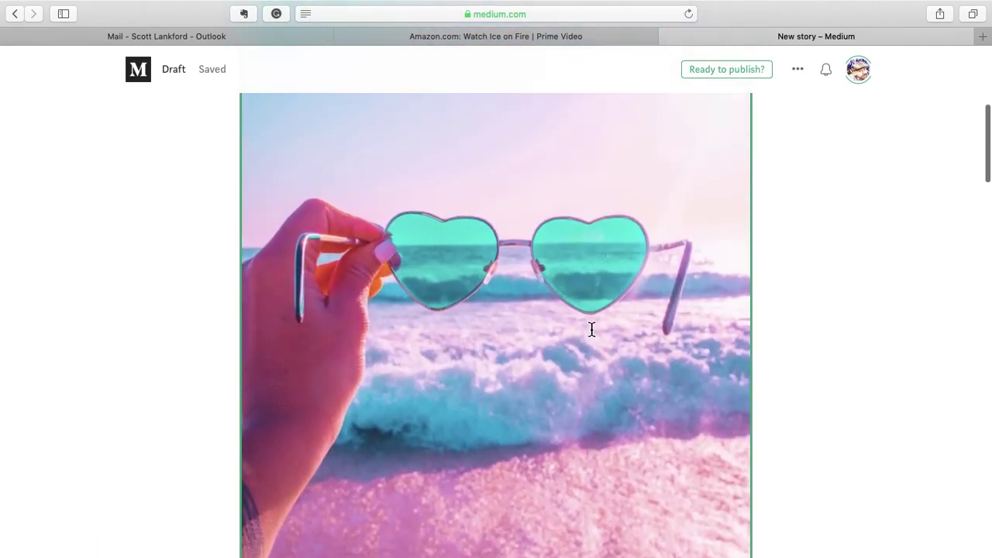
pyautogui.scroll(-5, 592, 329)
pyautogui.scroll(-1, 592, 329)
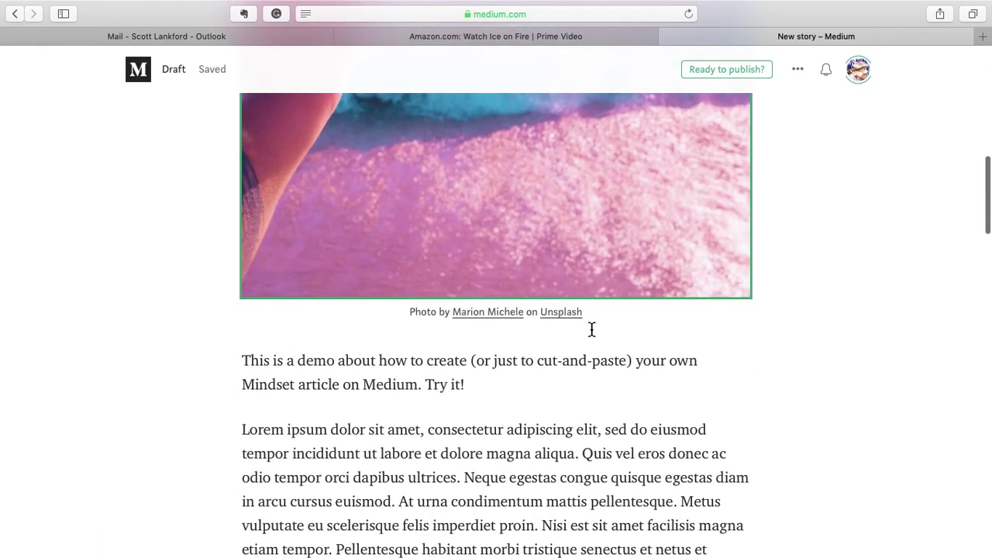
pyautogui.scroll(4, 591, 328)
# Step: Start a new empty paragraph after 'condimentum id.' further down the story
pyautogui.scroll(-5, 592, 328)
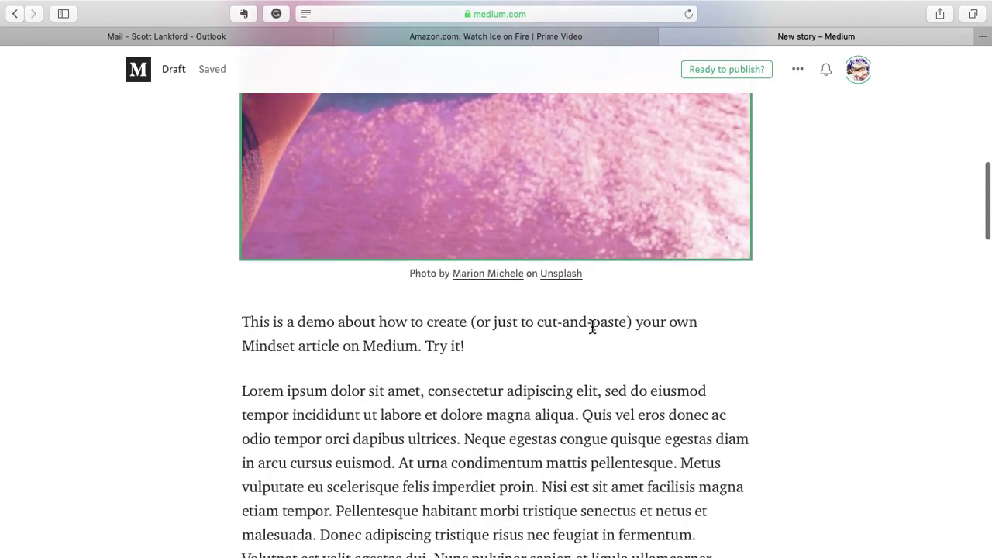
pyautogui.scroll(-2, 592, 329)
pyautogui.scroll(12, 592, 329)
pyautogui.scroll(-15, 592, 332)
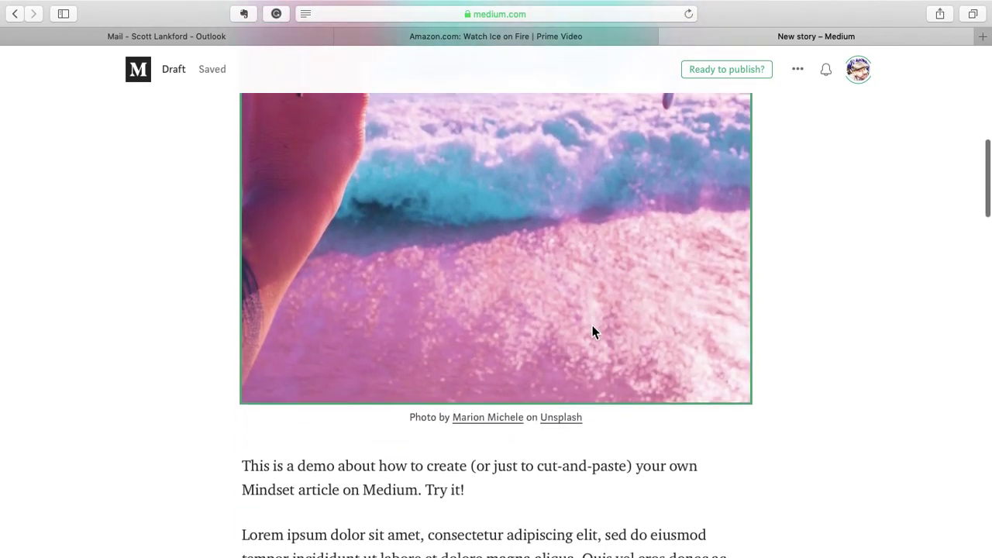
pyautogui.scroll(-10, 592, 328)
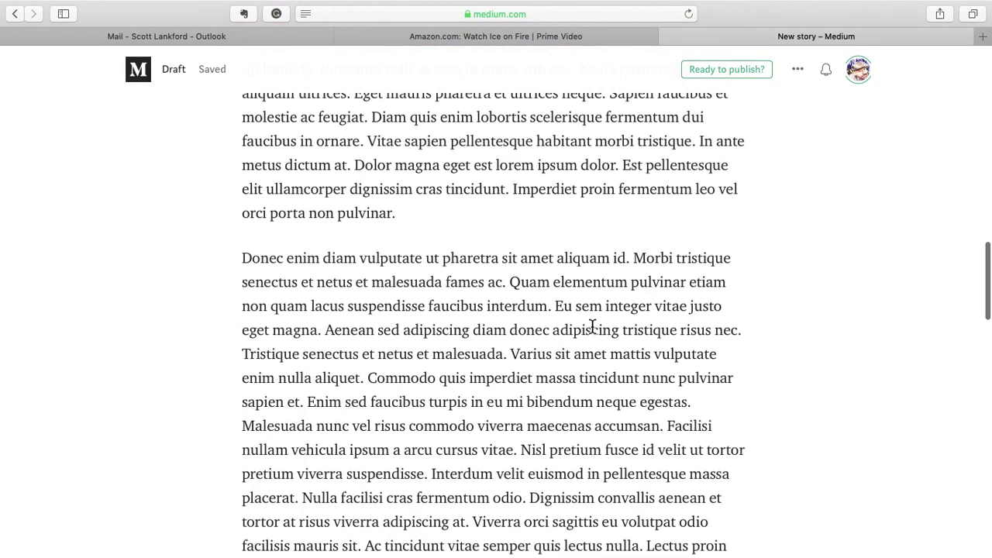
pyautogui.click(438, 366)
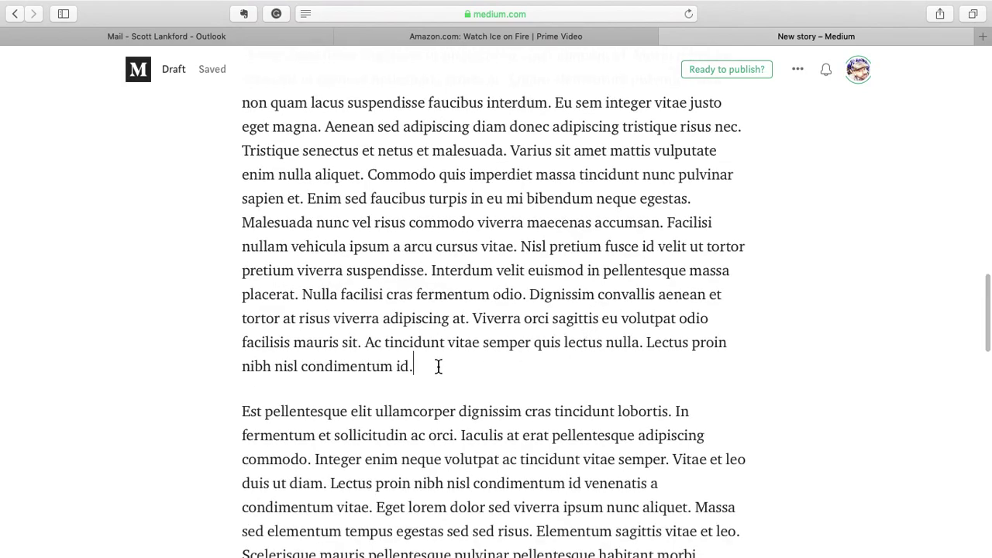
pyautogui.press('Return')
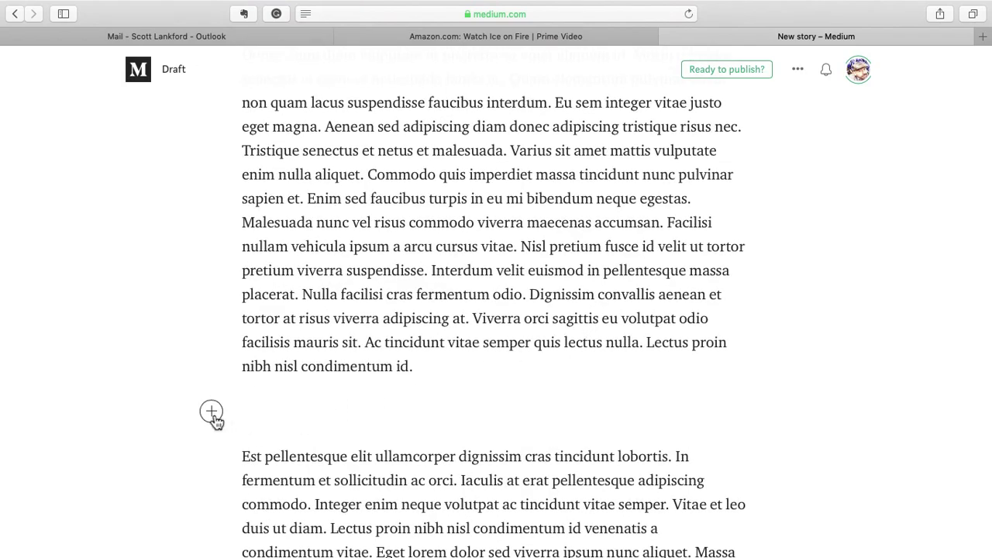
# Step: Insert the Colosseum photo from an Unsplash 'latin' search into that paragraph
pyautogui.click(224, 419)
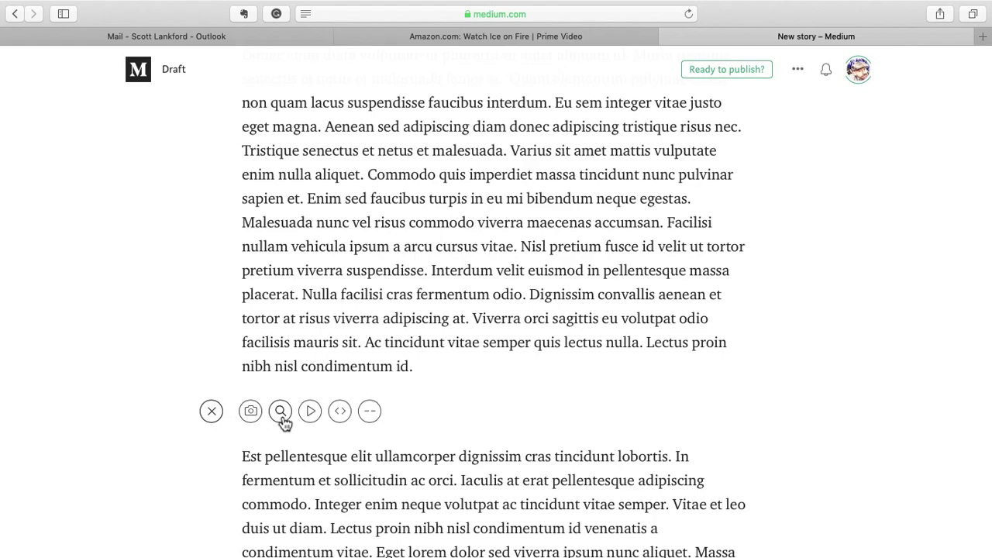
pyautogui.click(280, 412)
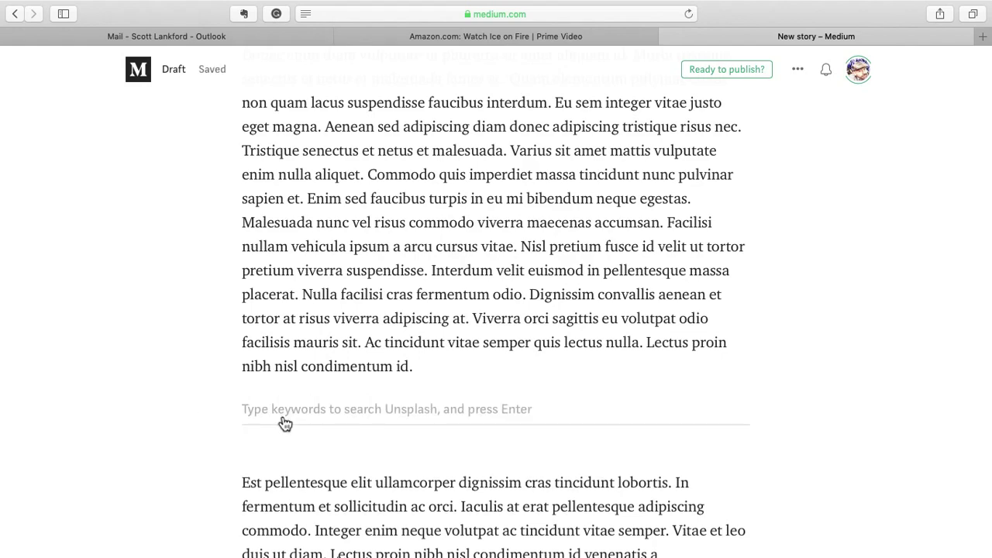
pyautogui.write('latin')
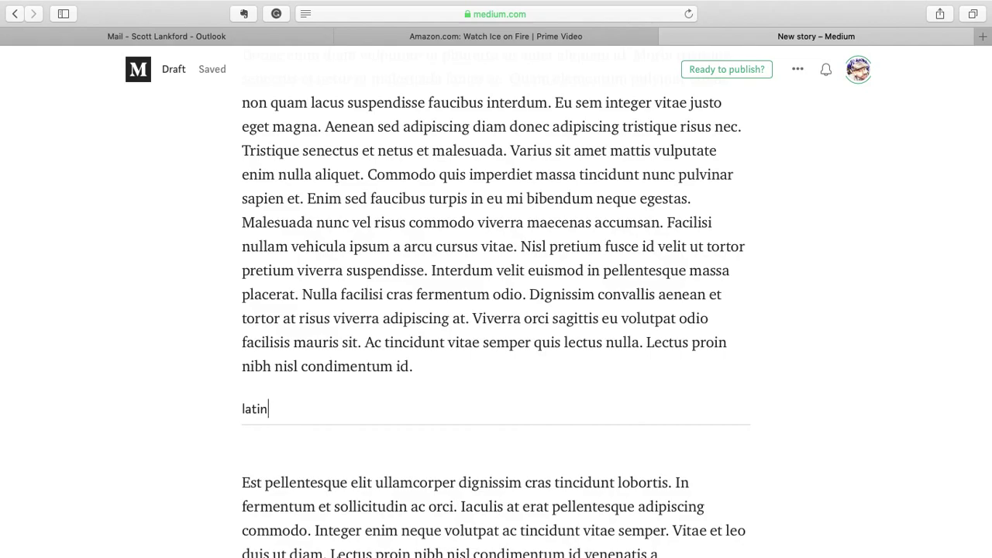
pyautogui.press('Return')
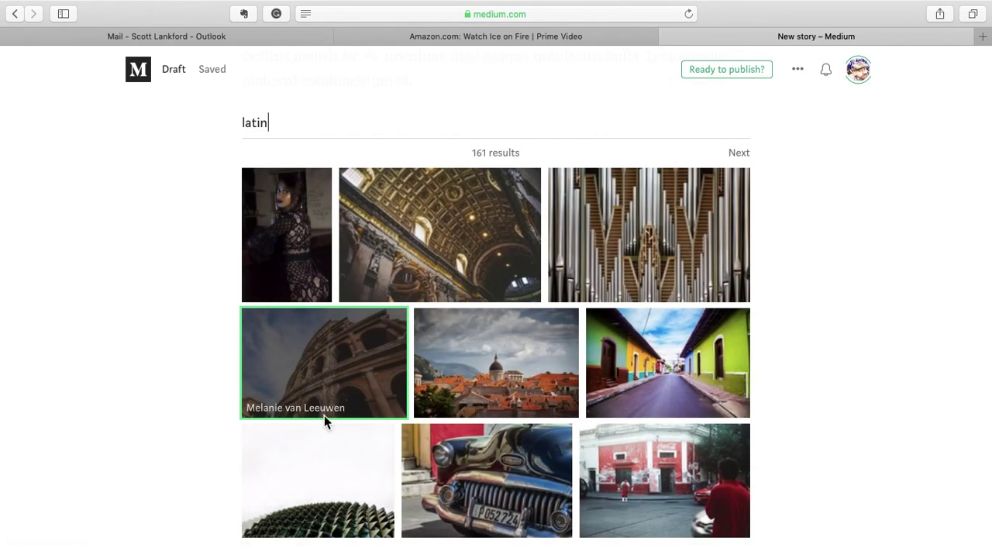
pyautogui.scroll(1, 415, 412)
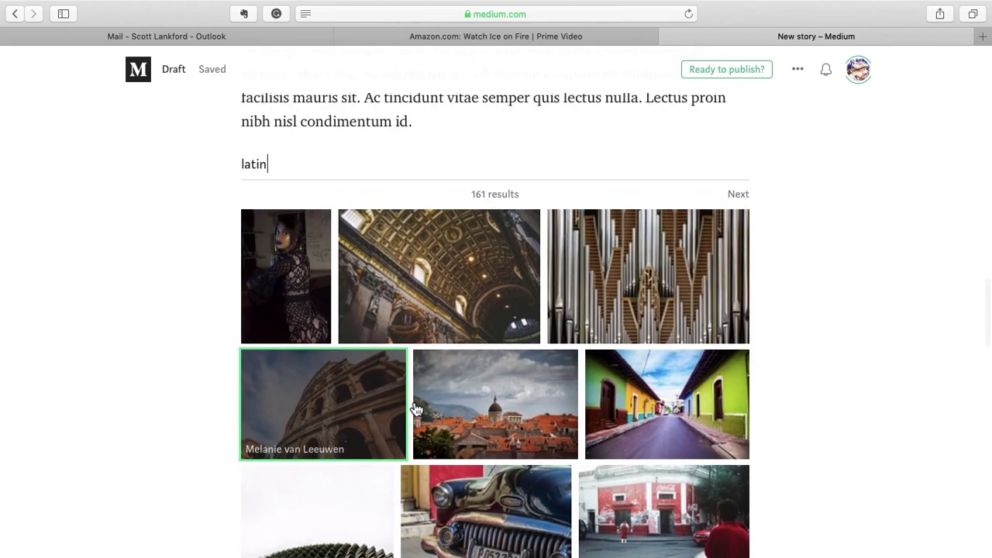
pyautogui.scroll(-4, 416, 410)
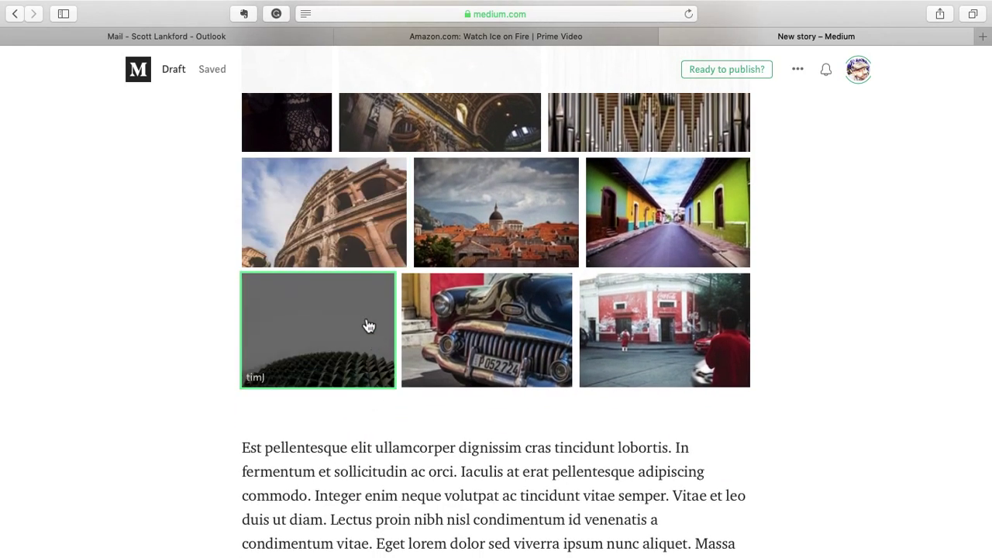
pyautogui.click(350, 266)
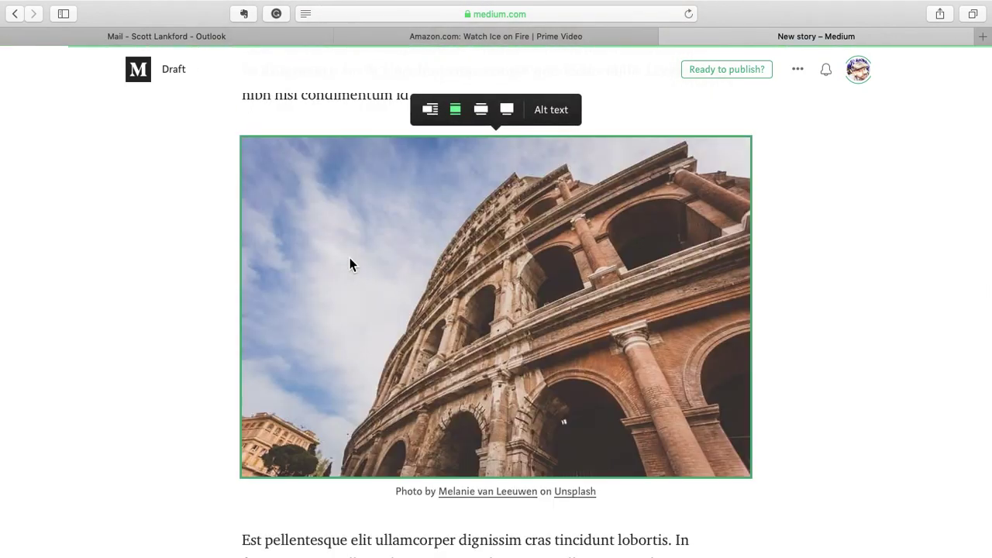
# Step: Add a new paragraph after 'malesuada nunc.' and search Unsplash there for 'medium'
pyautogui.scroll(2, 349, 263)
pyautogui.scroll(-12, 350, 259)
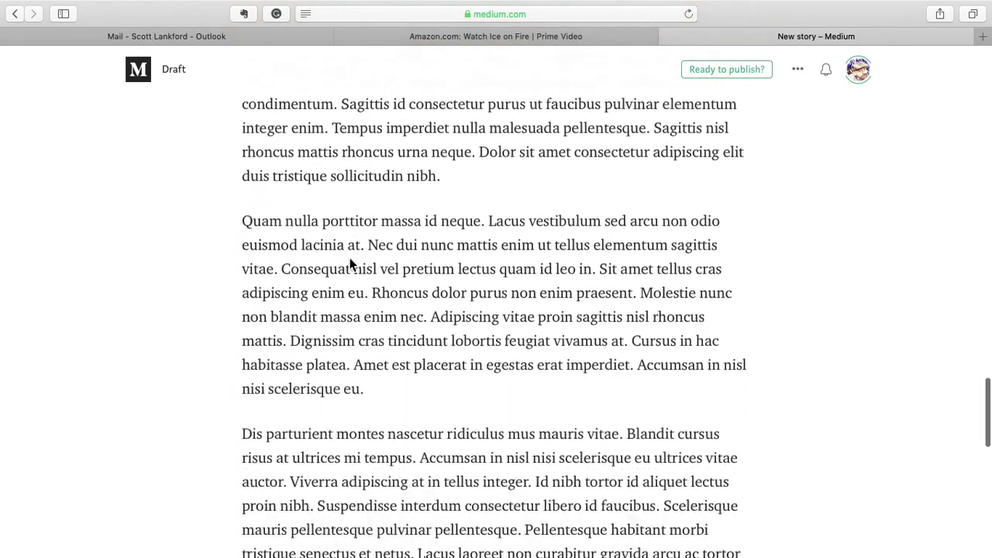
pyautogui.scroll(-5, 350, 262)
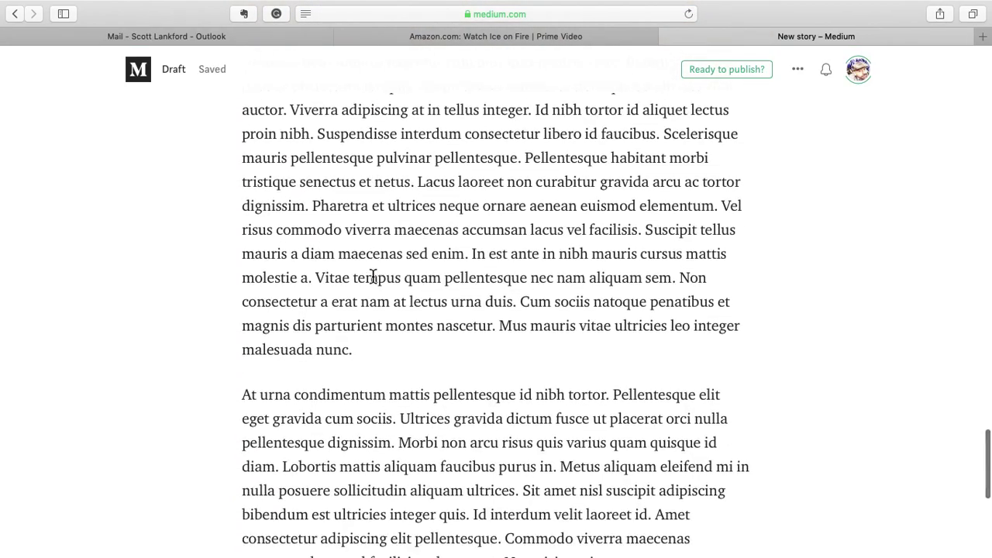
pyautogui.click(376, 352)
pyautogui.press('Return')
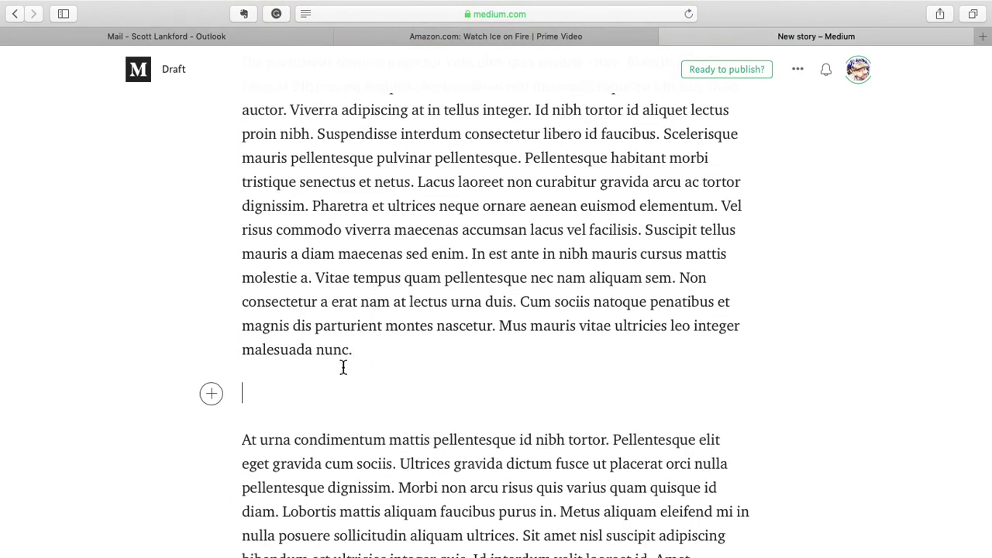
pyautogui.click(211, 394)
pyautogui.click(281, 394)
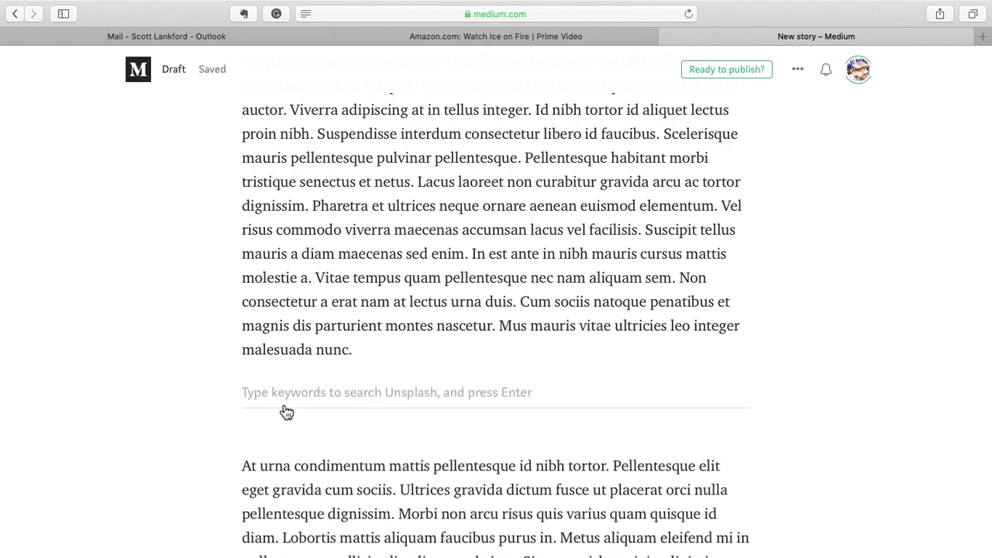
pyautogui.write('med')
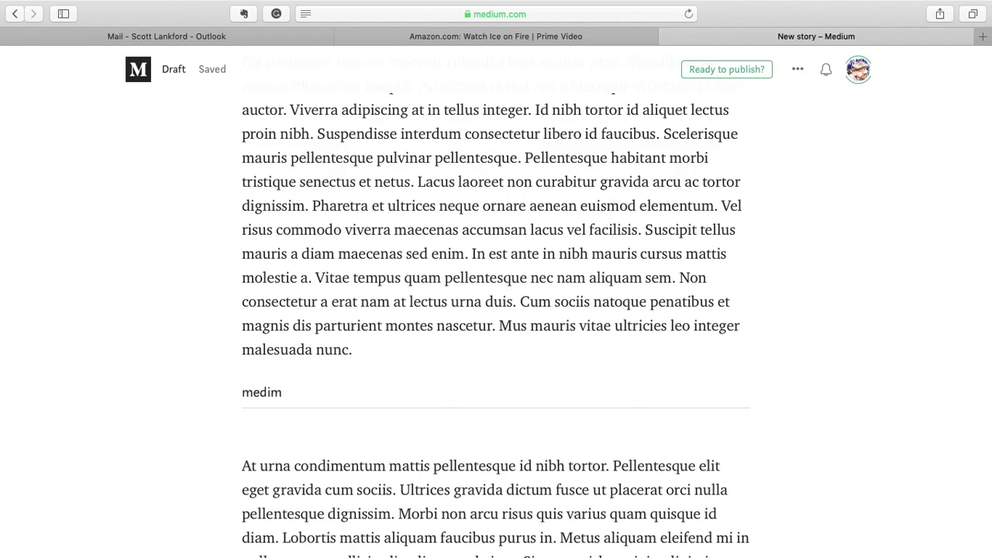
pyautogui.write('ium')
pyautogui.press('Return')
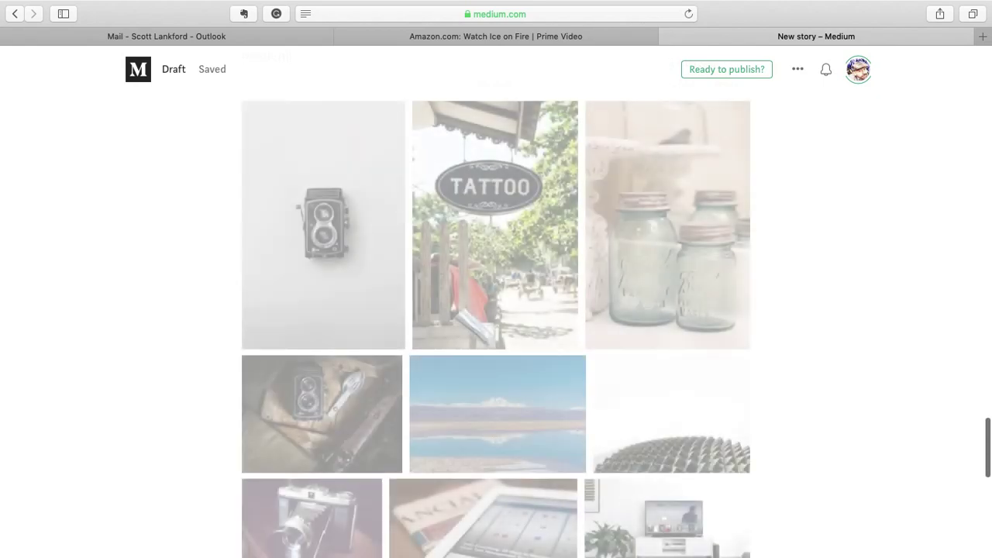
# Step: Change the search to 'magazine', insert the magazine-rack photo, then delete it
pyautogui.scroll(-3, 496, 325)
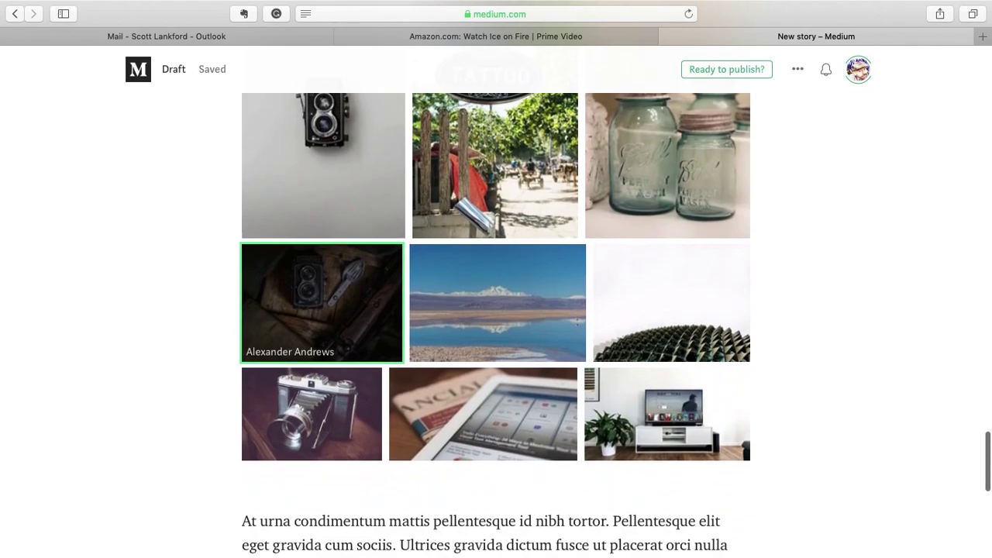
pyautogui.scroll(5, 496, 326)
pyautogui.press('Up')
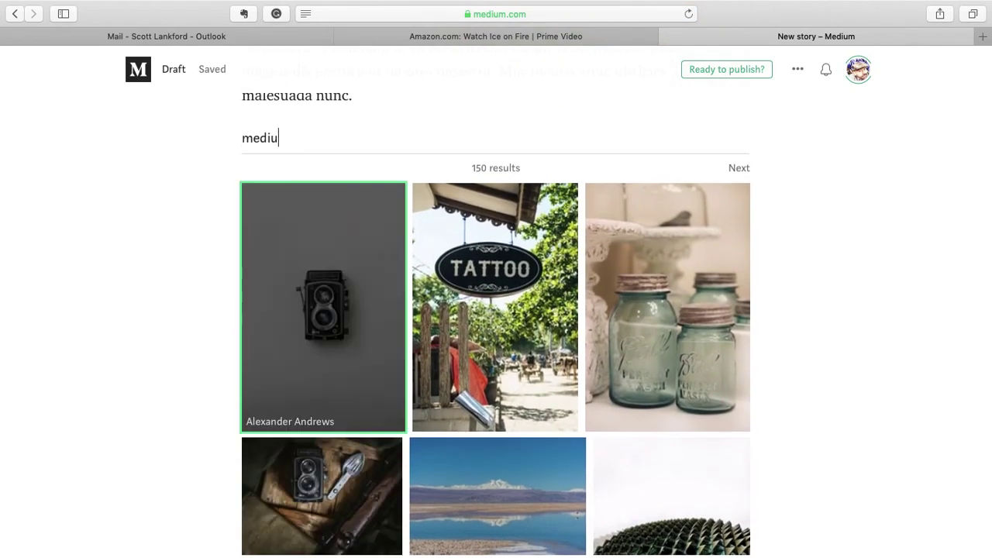
pyautogui.press('BackSpace')
pyautogui.press('BackSpace')
pyautogui.press('BackSpace')
pyautogui.press('BackSpace')
pyautogui.write('agazine')
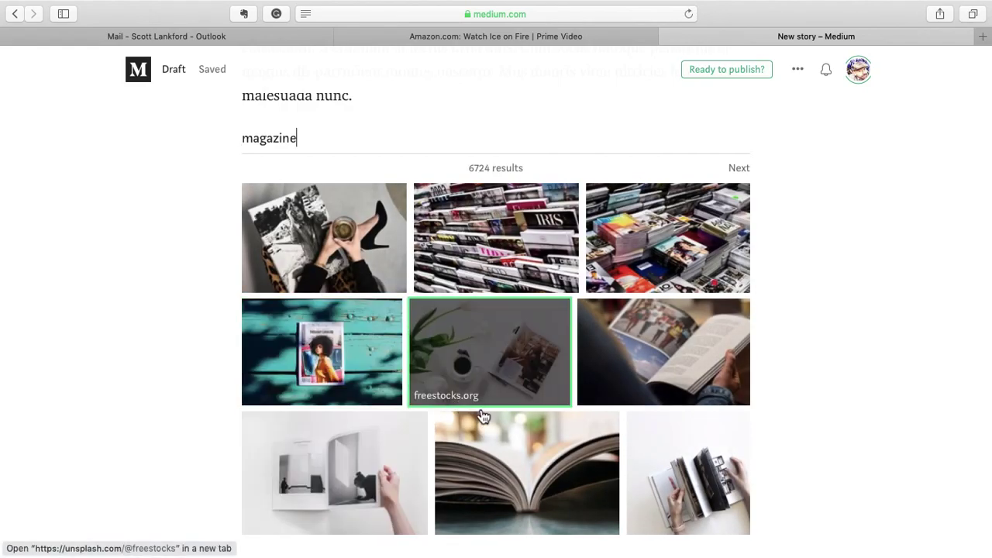
pyautogui.click(530, 245)
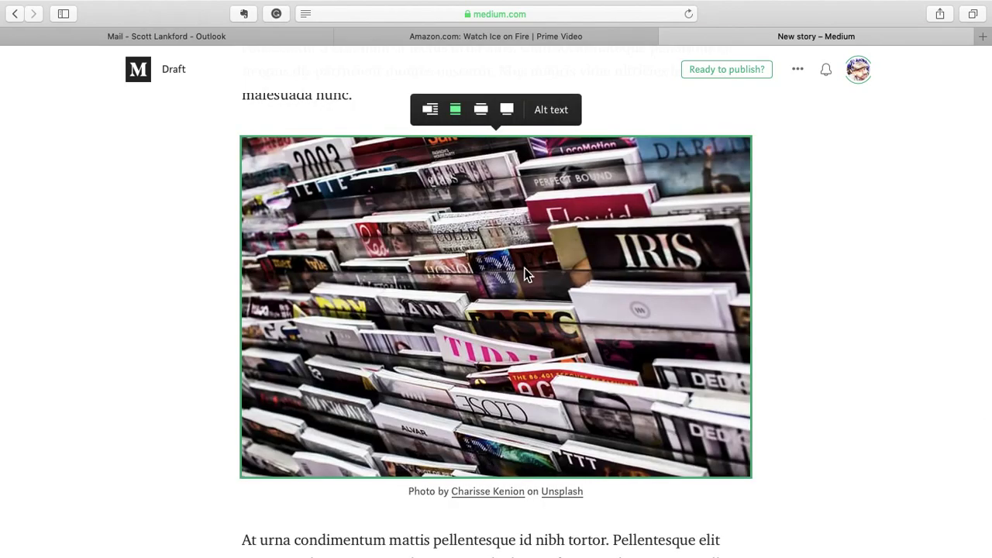
pyautogui.scroll(-1, 523, 267)
pyautogui.press('BackSpace')
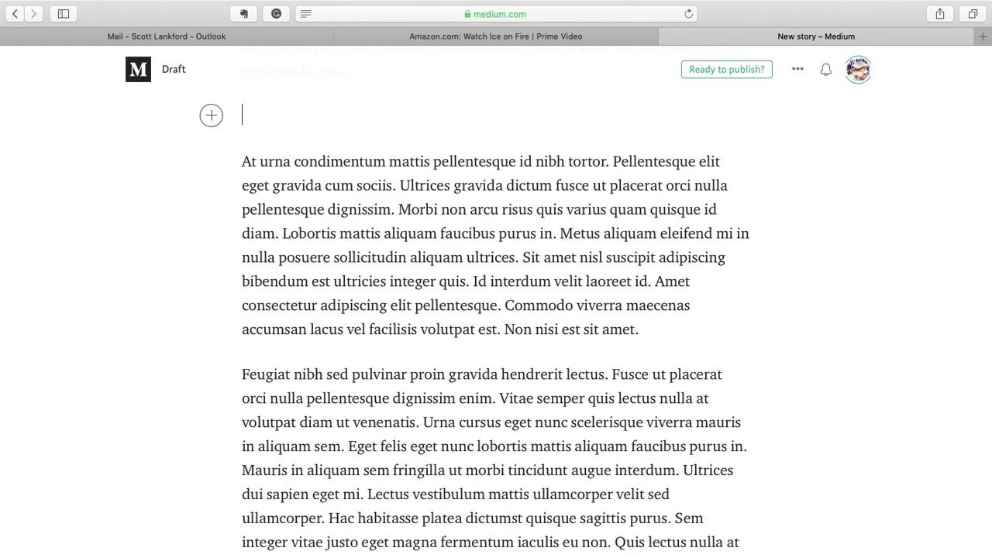
# Step: Insert the 'Best. Summer. Ever.' photo from an Unsplash 'excitement' search
pyautogui.click(213, 117)
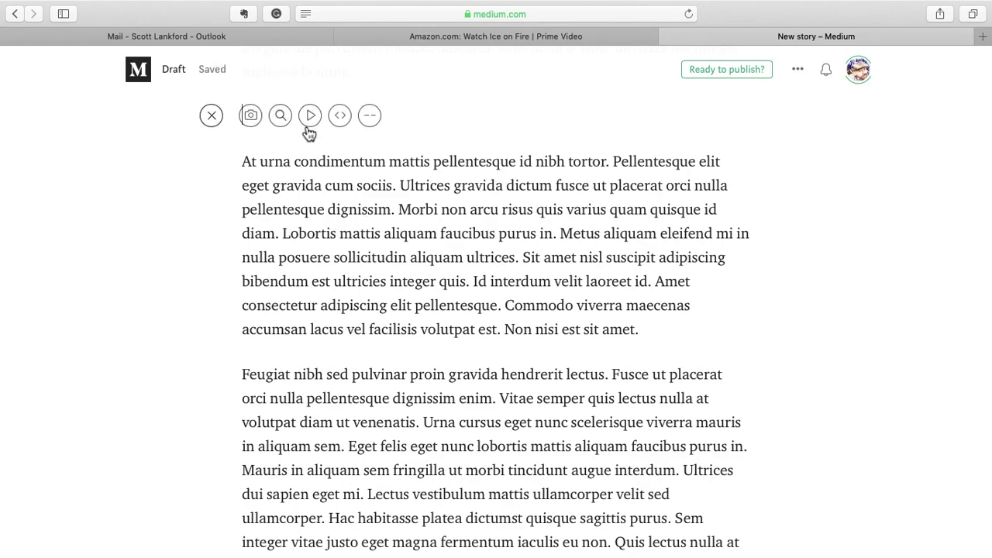
pyautogui.click(287, 121)
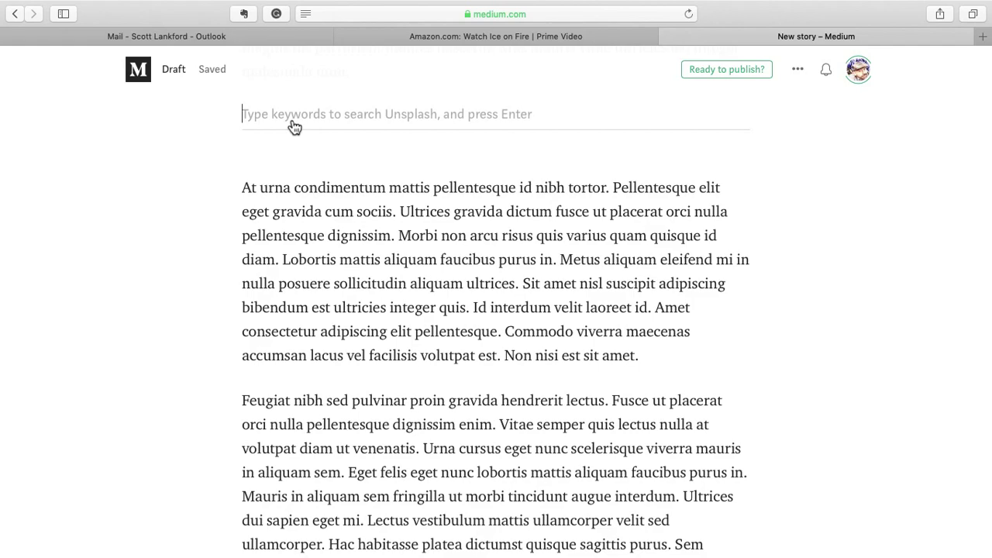
pyautogui.write('excitement')
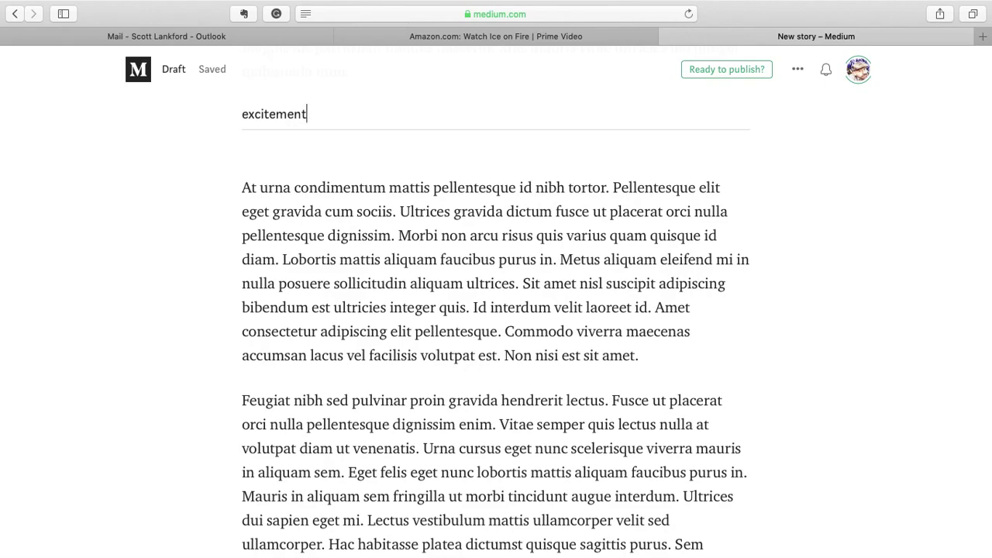
pyautogui.press('Return')
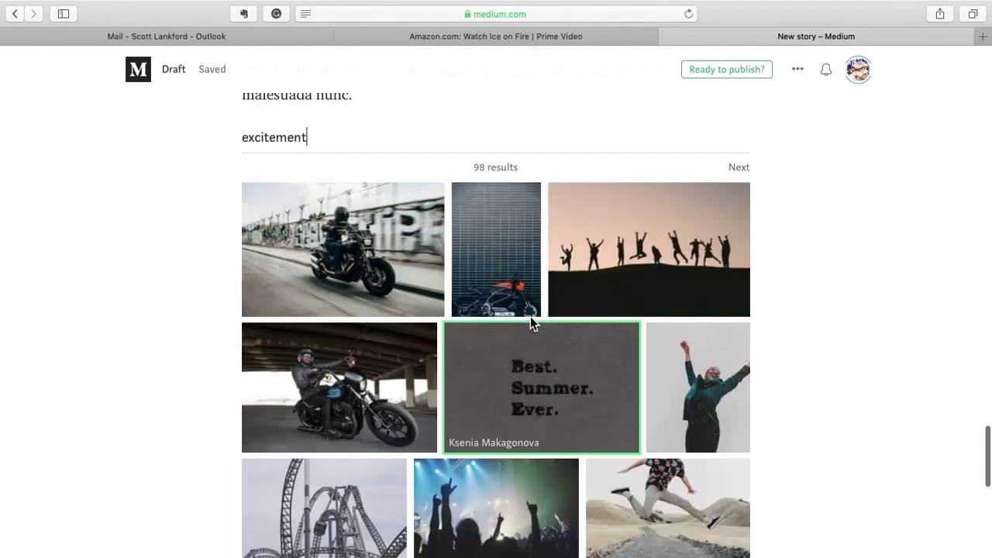
pyautogui.click(531, 318)
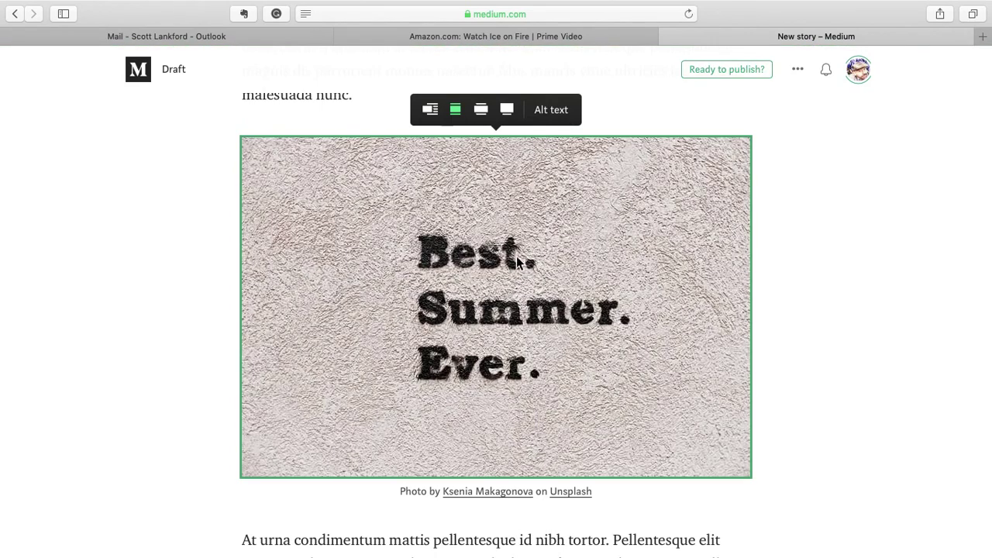
# Step: Try the photo layouts and settle on inset-left with text wrapping beside it
pyautogui.click(430, 111)
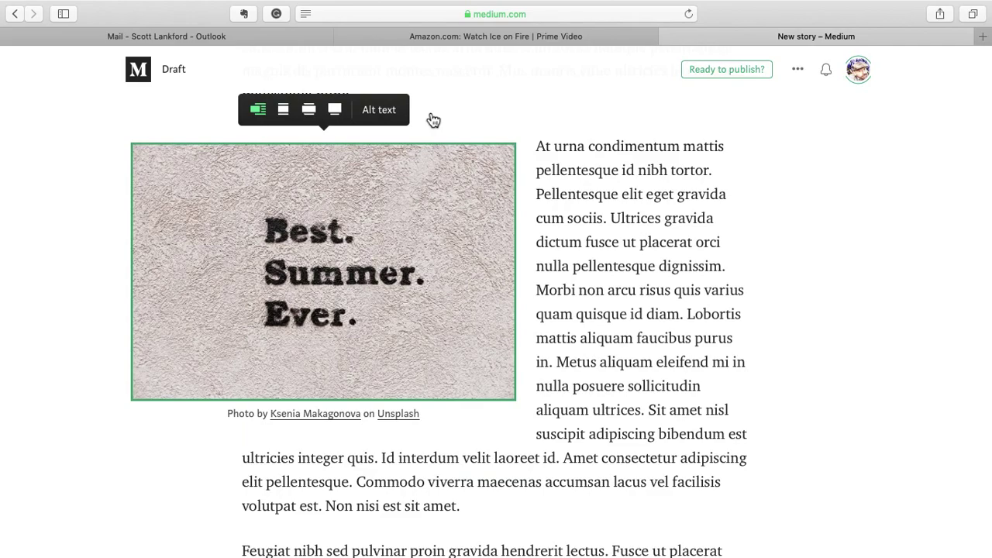
pyautogui.click(282, 110)
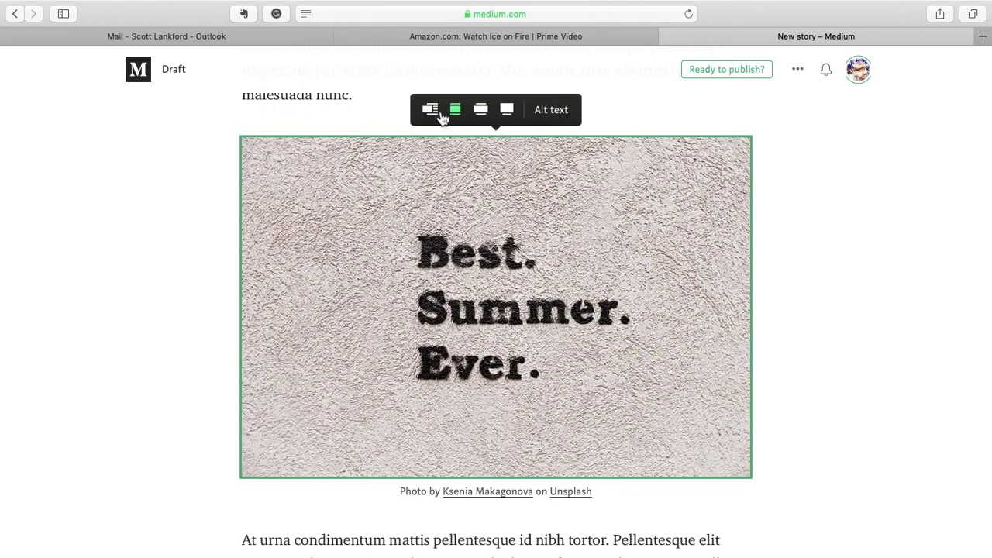
pyautogui.click(482, 116)
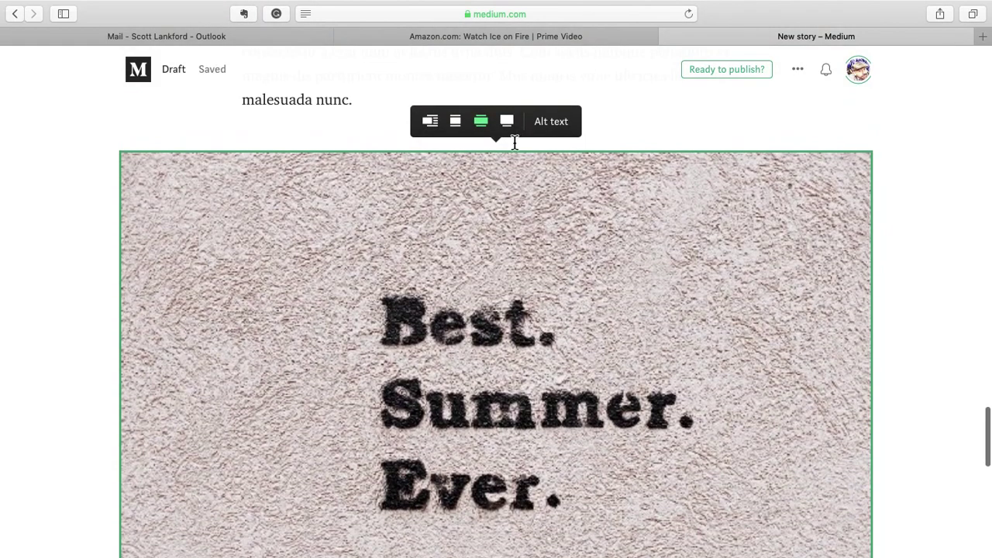
pyautogui.click(507, 122)
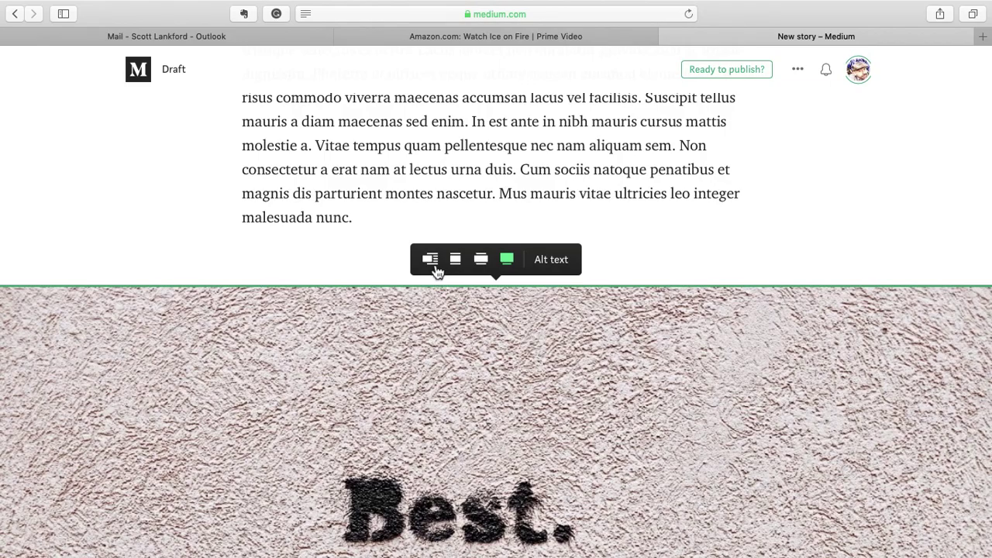
pyautogui.click(431, 259)
pyautogui.click(884, 291)
pyautogui.scroll(-15, 883, 292)
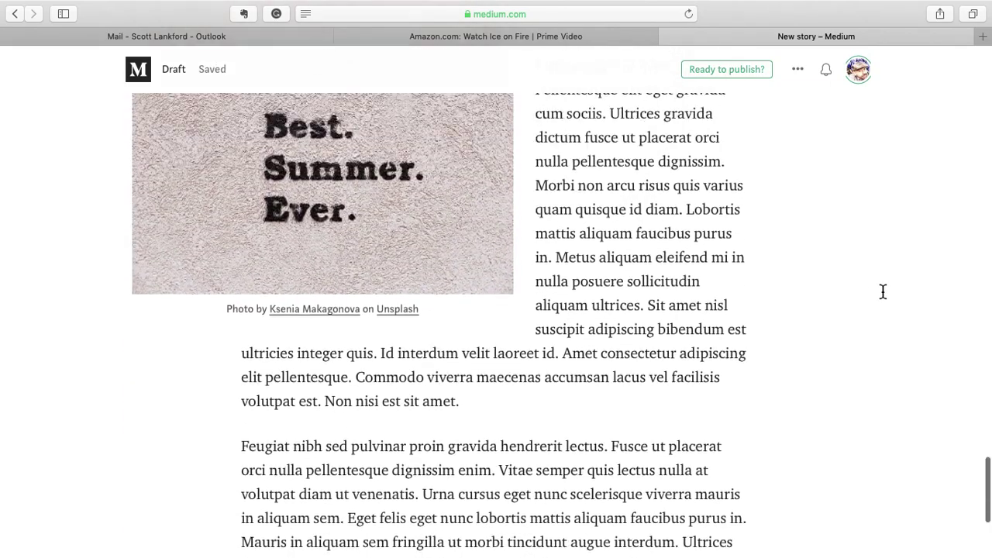
pyautogui.scroll(15, 883, 291)
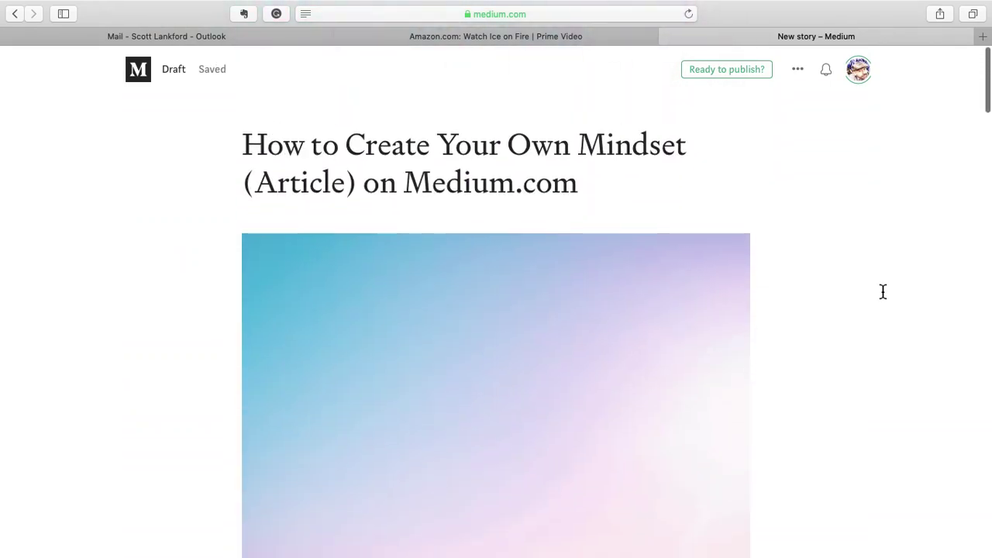
pyautogui.scroll(-3, 882, 291)
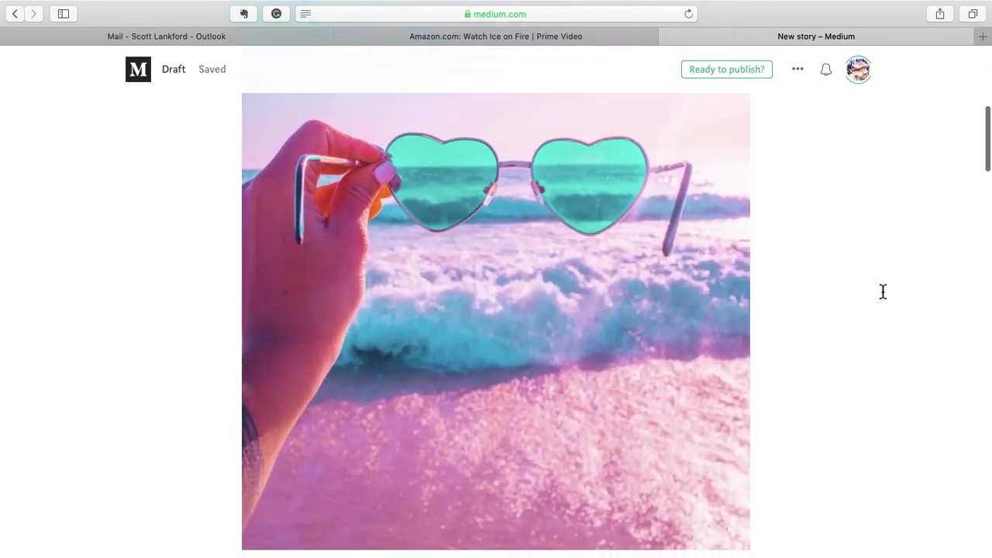
pyautogui.scroll(-5, 883, 291)
pyautogui.scroll(-15, 883, 291)
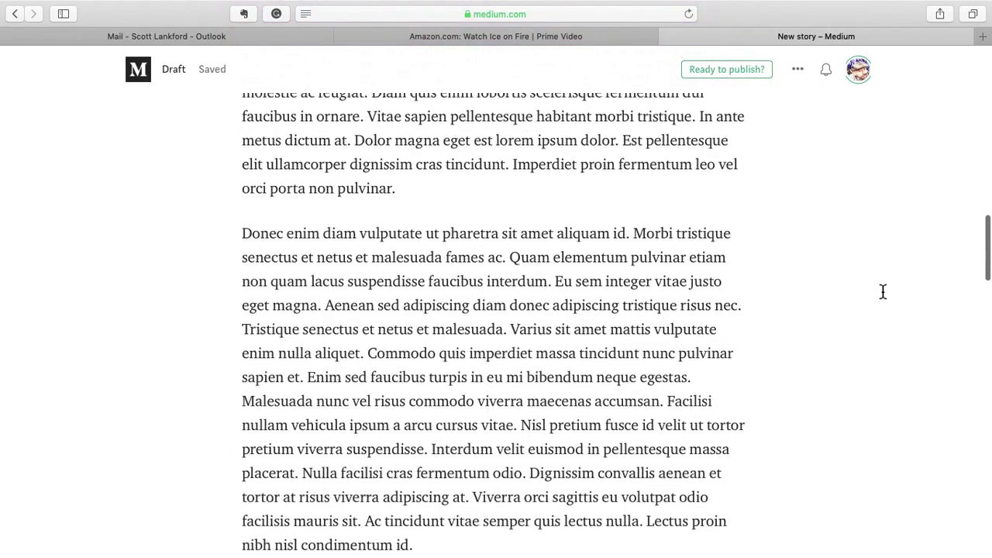
pyautogui.scroll(-5, 883, 292)
pyautogui.scroll(20, 883, 291)
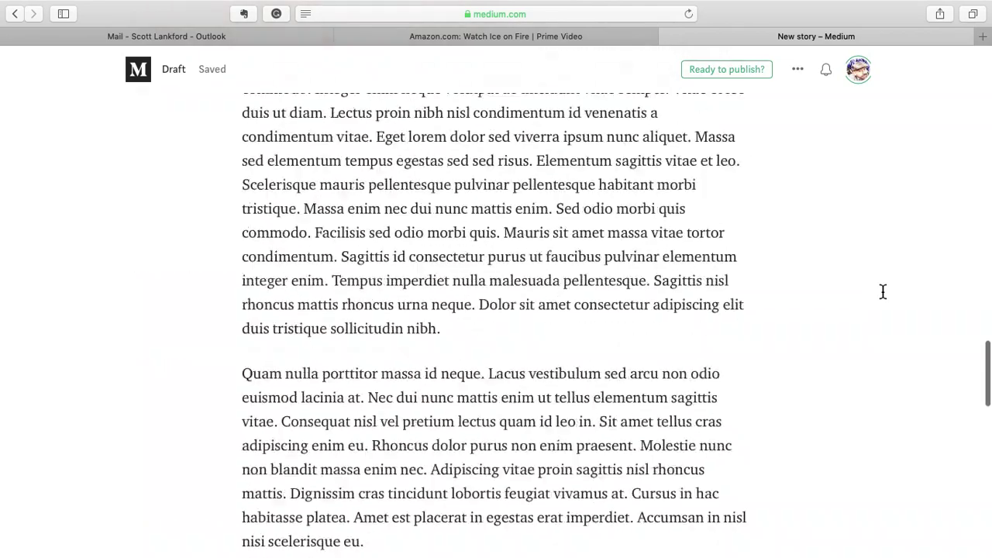
pyautogui.scroll(2, 883, 291)
pyautogui.scroll(-6, 883, 292)
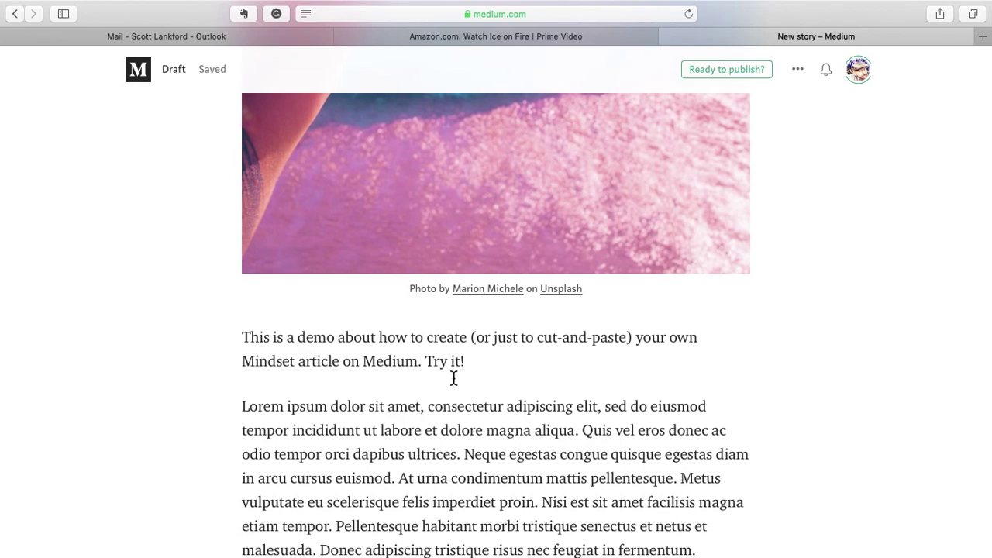
# Step: Make the intro sentence beginning 'This' a small-T subheading after trying drop cap and large heading
pyautogui.click(253, 339)
pyautogui.moveTo(270, 339); pyautogui.dragTo(242, 338)
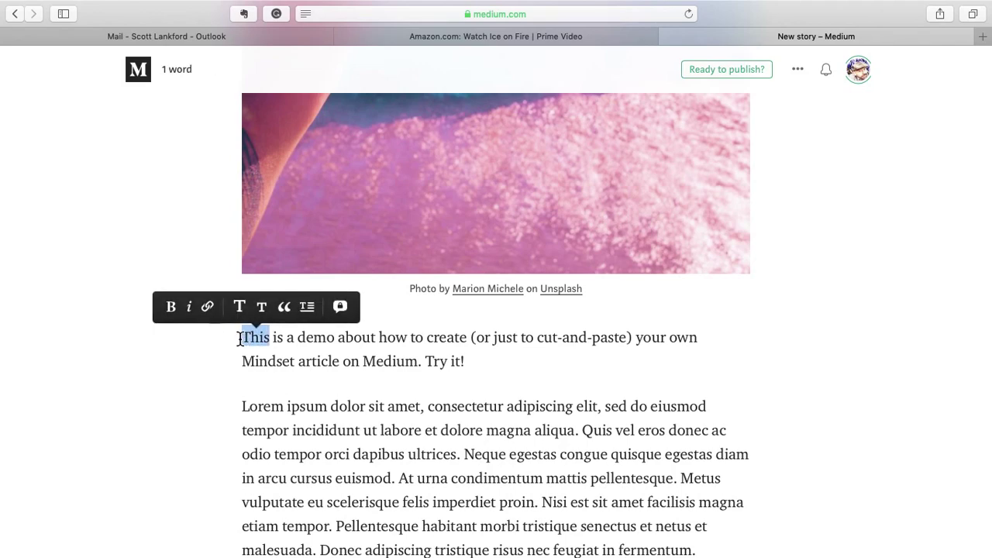
pyautogui.click(308, 312)
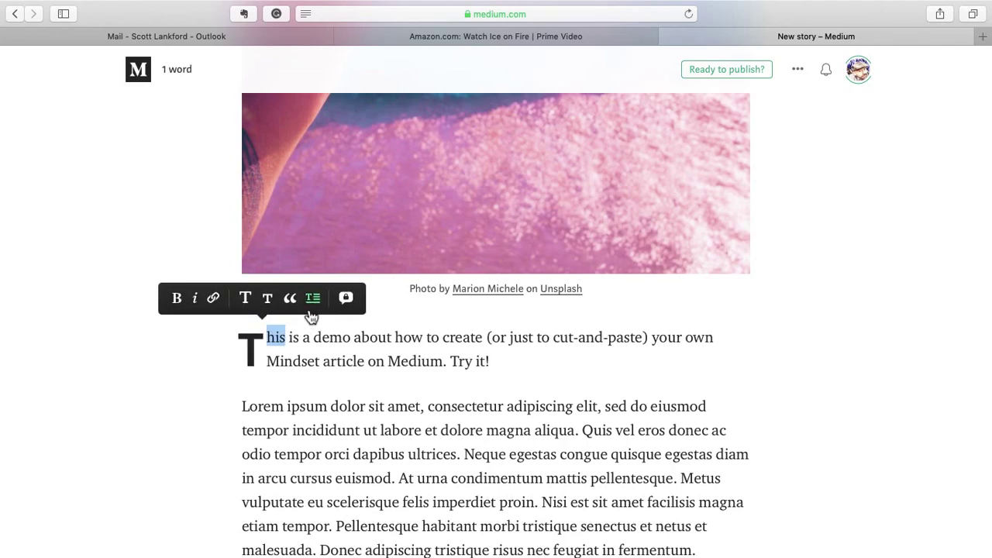
pyautogui.click(248, 299)
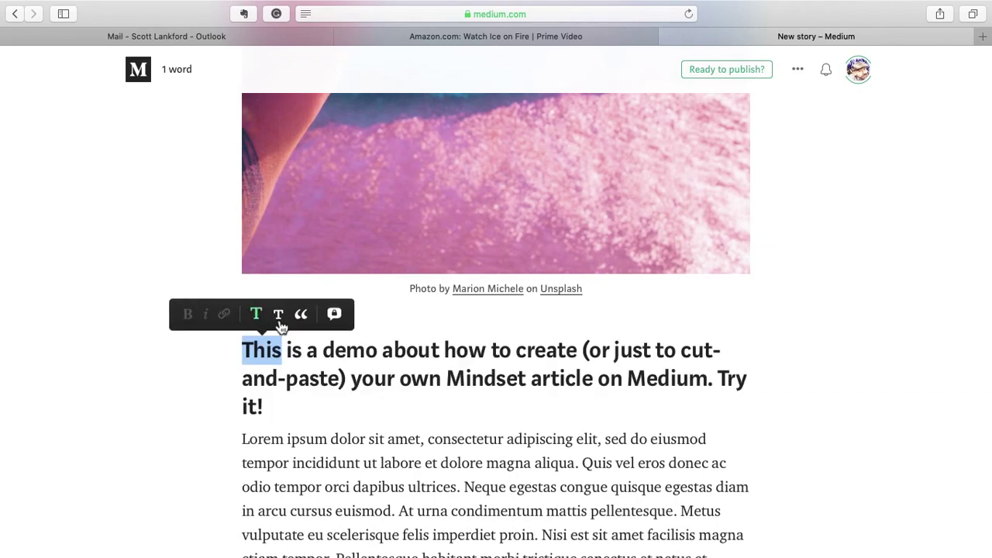
pyautogui.click(280, 319)
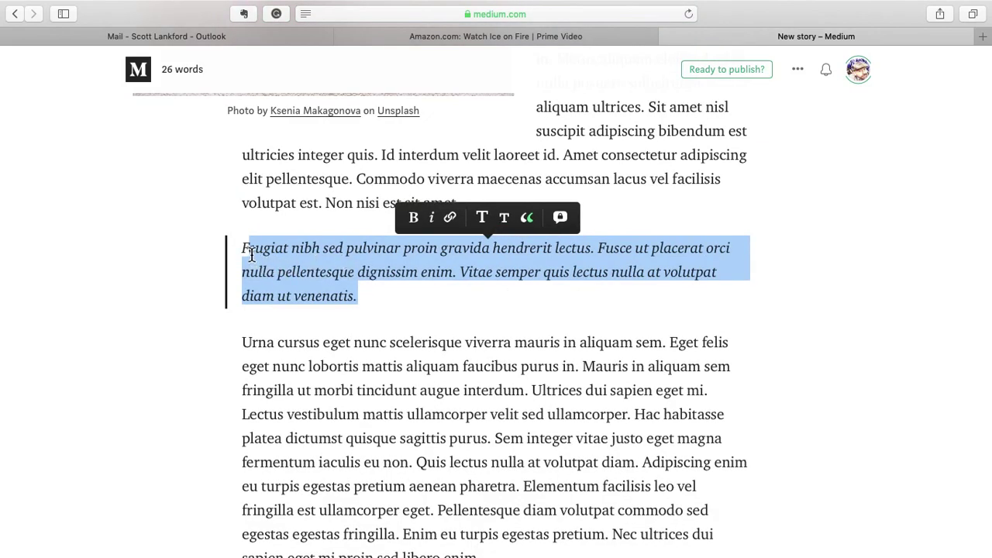
# Step: Keep the Feugiat paragraph styled as a block quote after briefly making it a subheading
pyautogui.moveTo(251, 254); pyautogui.dragTo(241, 253)
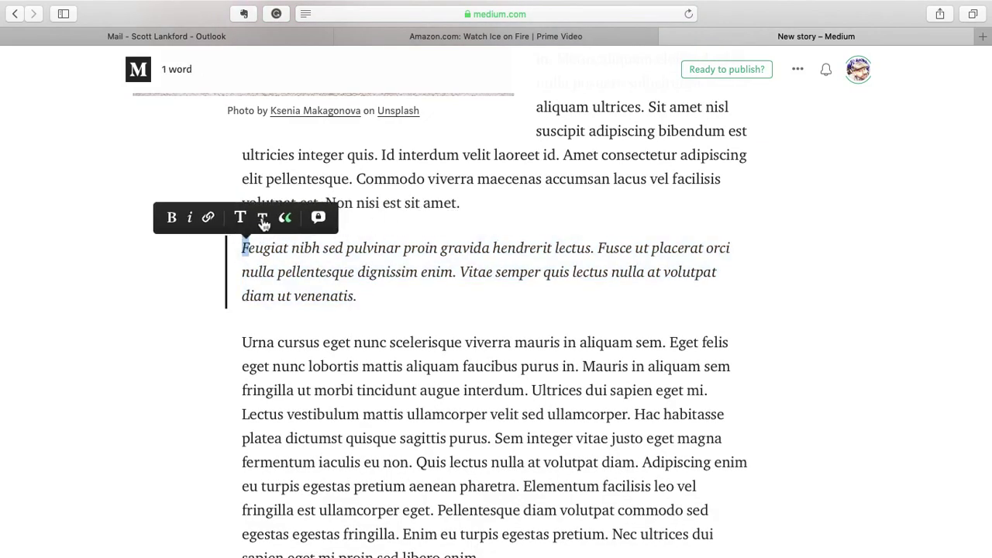
pyautogui.click(263, 218)
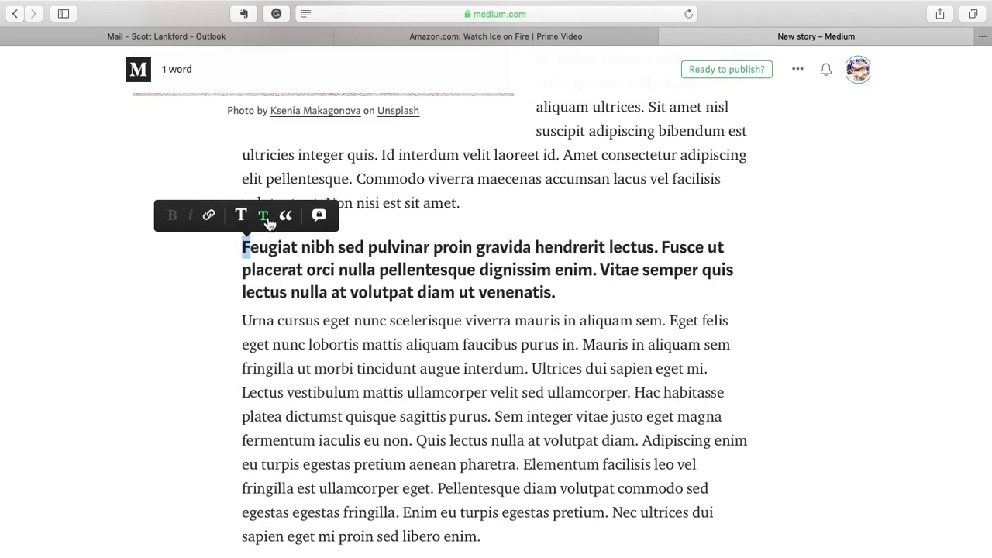
pyautogui.click(285, 216)
# Step: From the story options, pick Mindsets and add the draft so it reads 'Draft in Mindsets'
pyautogui.scroll(-3, 448, 444)
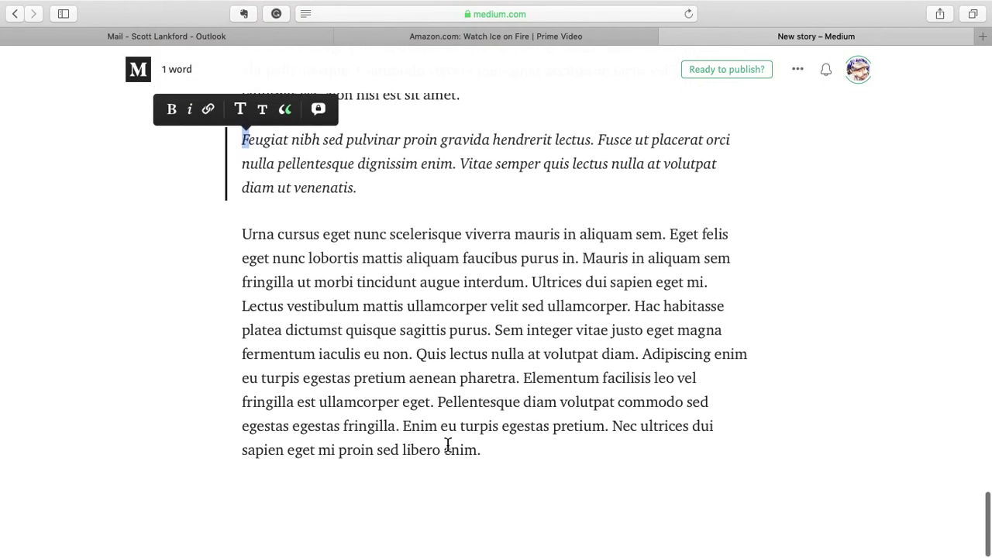
pyautogui.scroll(6, 450, 448)
pyautogui.scroll(10, 589, 388)
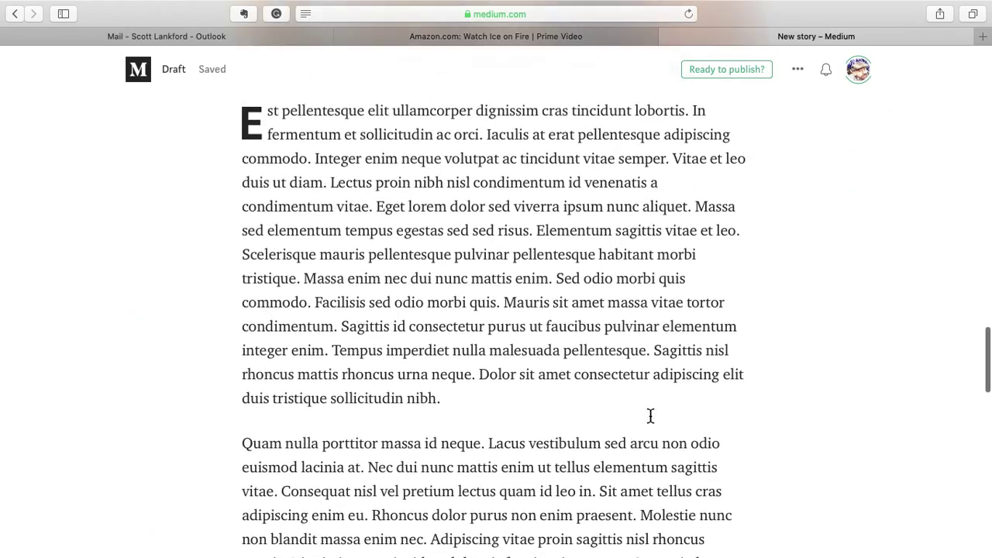
pyautogui.scroll(15, 650, 416)
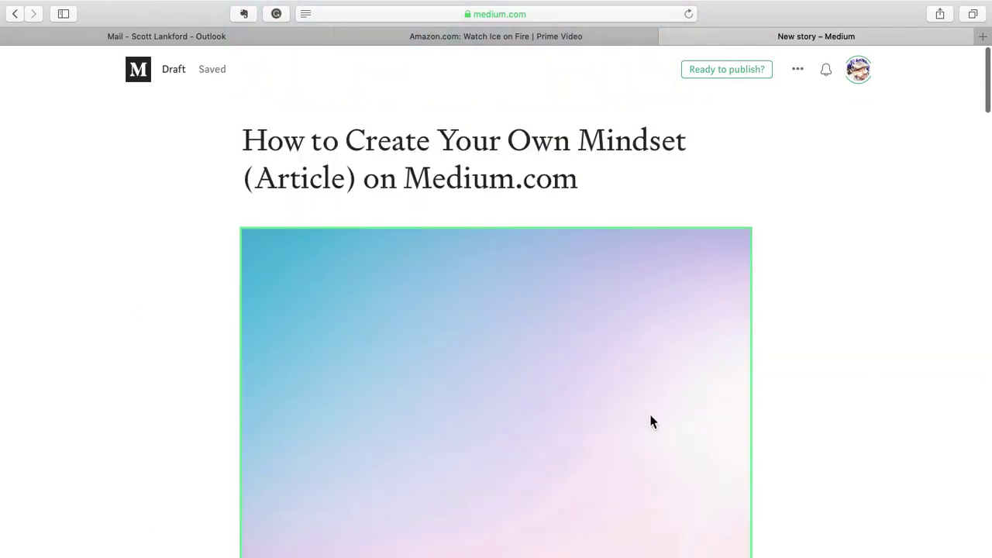
pyautogui.scroll(-2, 651, 422)
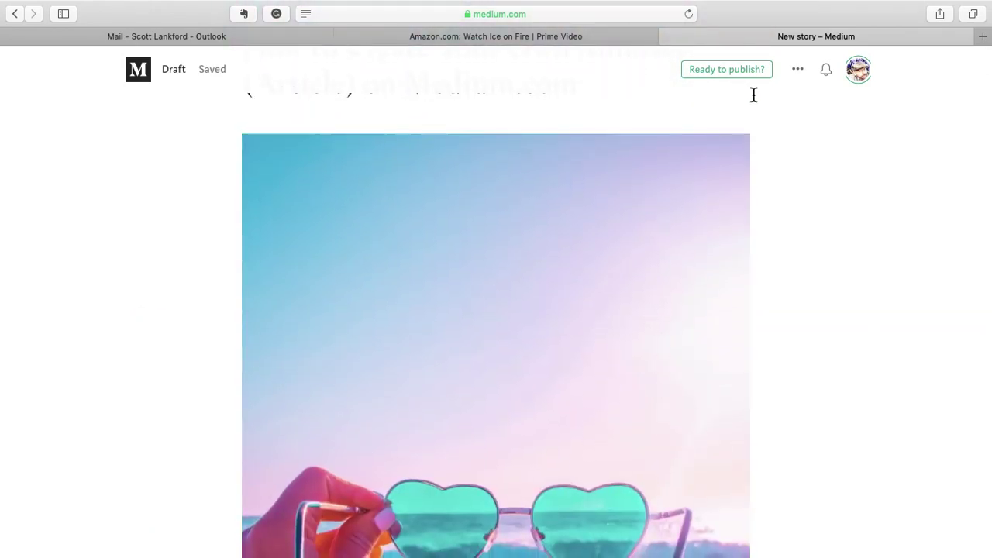
pyautogui.click(800, 73)
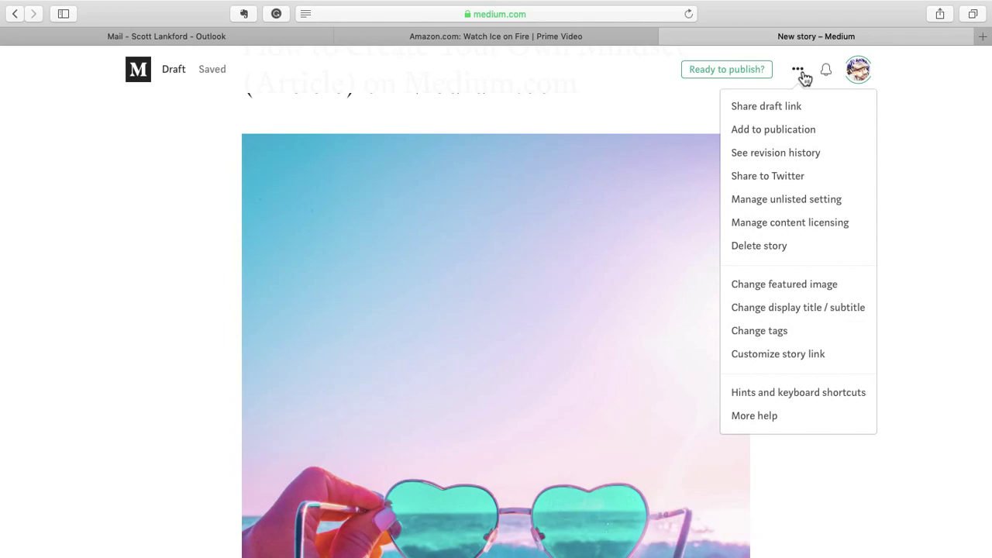
pyautogui.click(791, 132)
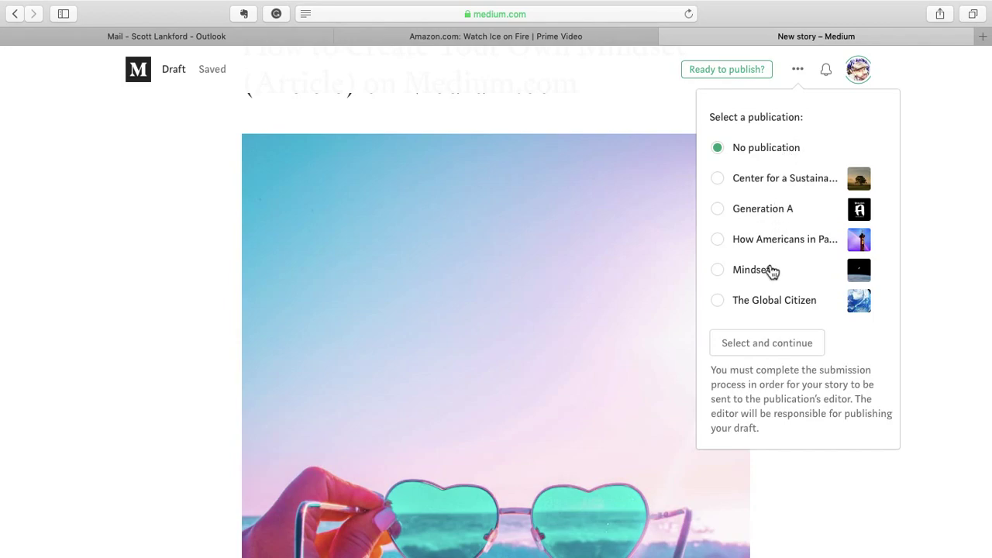
pyautogui.click(725, 278)
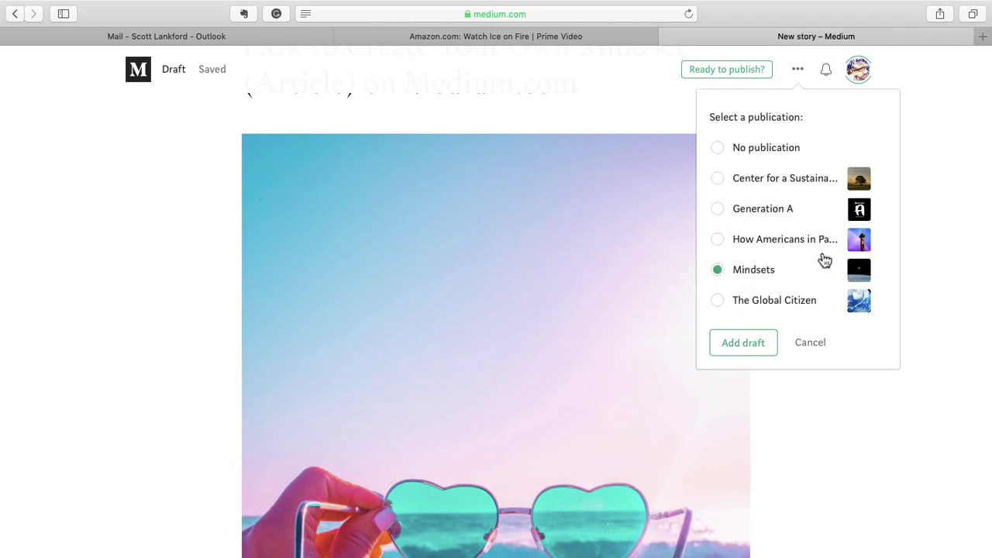
pyautogui.click(743, 343)
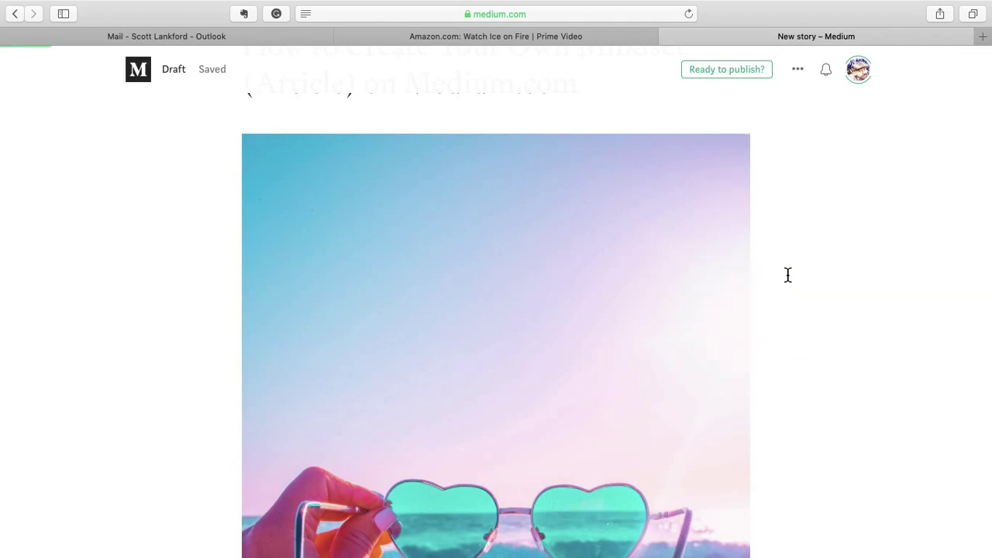
# Step: In the publish settings, add the tags Blogging and Mindset
pyautogui.click(754, 71)
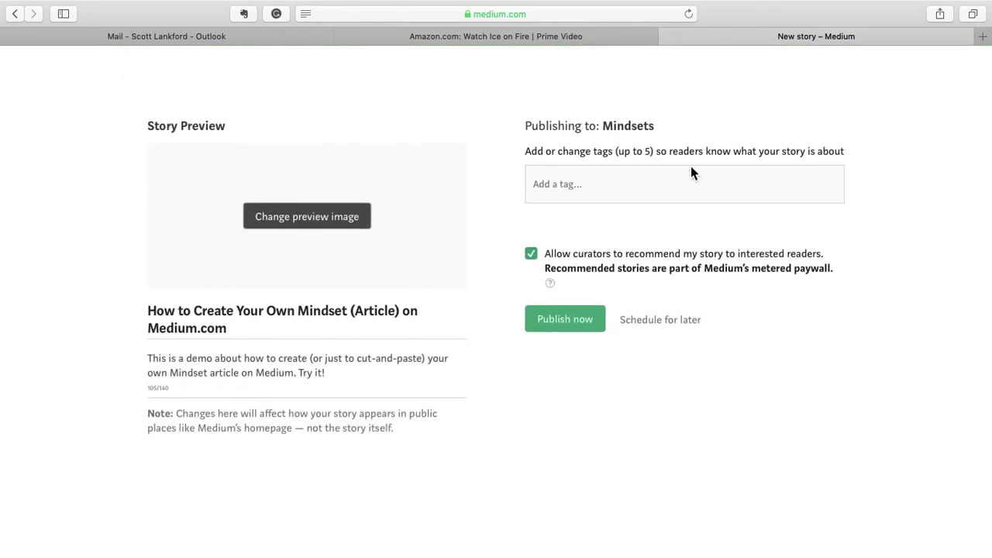
pyautogui.click(611, 184)
pyautogui.write('blogging')
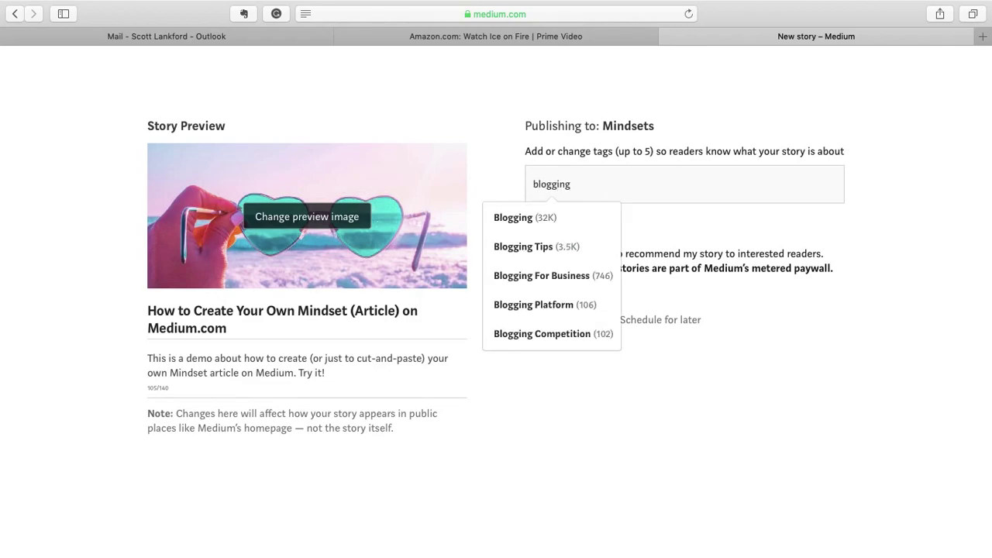
pyautogui.click(545, 229)
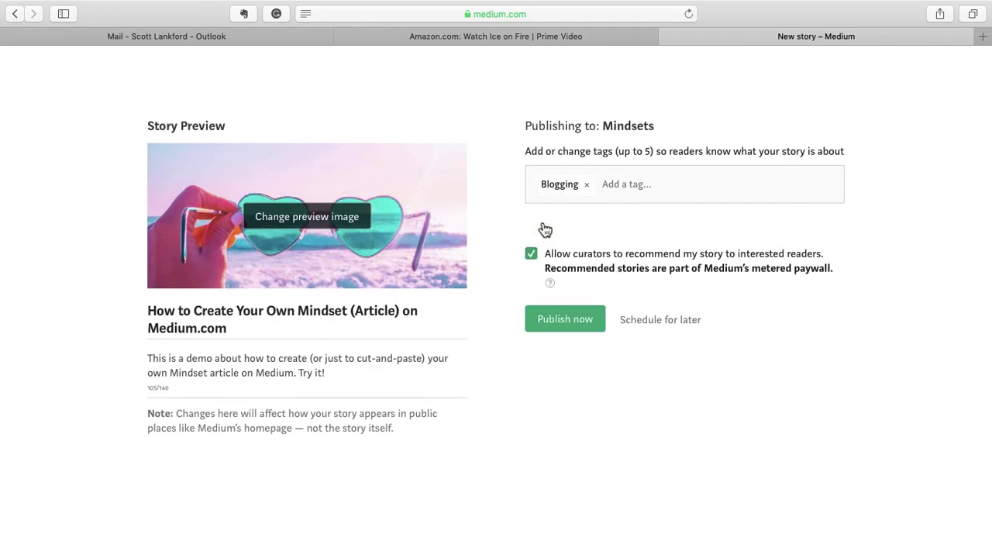
pyautogui.write('mindset')
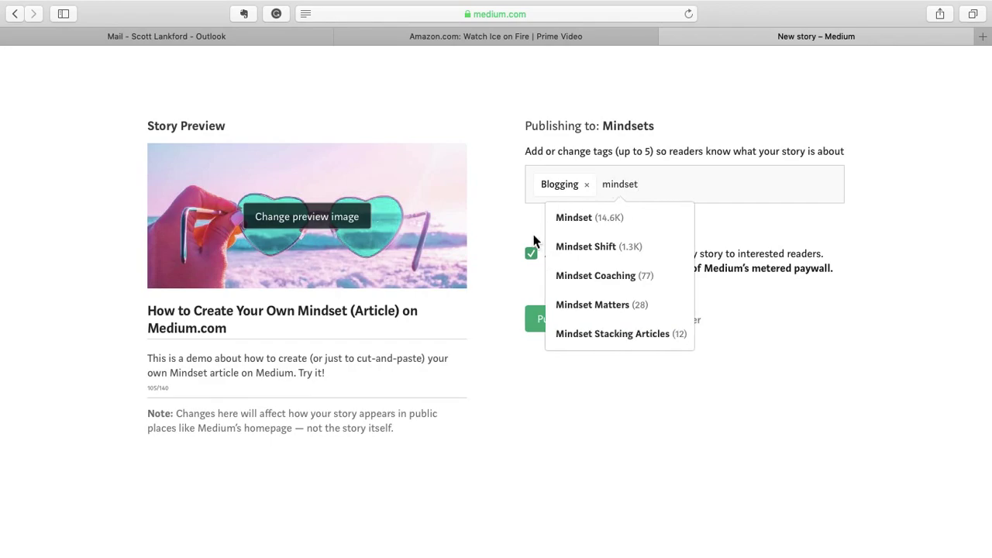
pyautogui.click(569, 223)
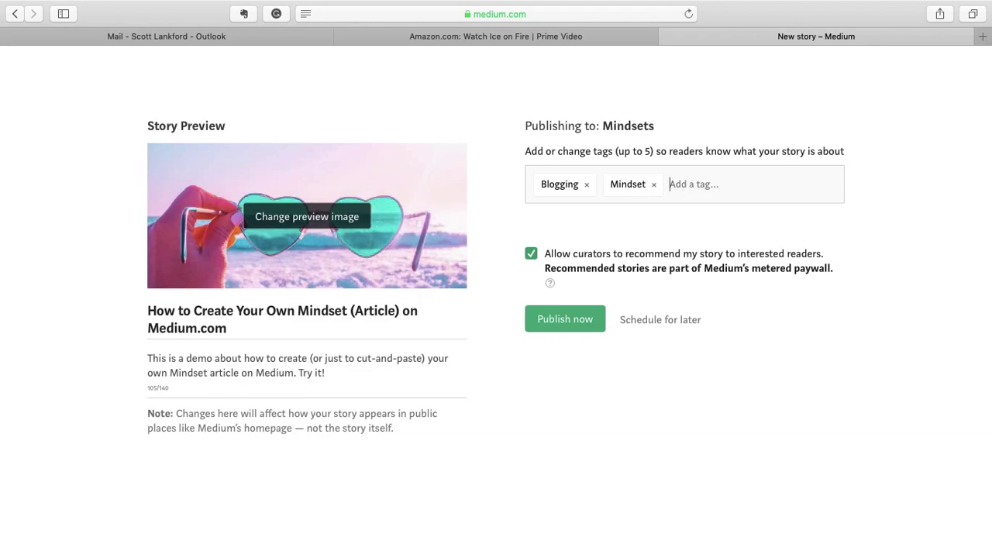
# Step: Add the remaining tags Education, Psychology and Writing
pyautogui.write('education')
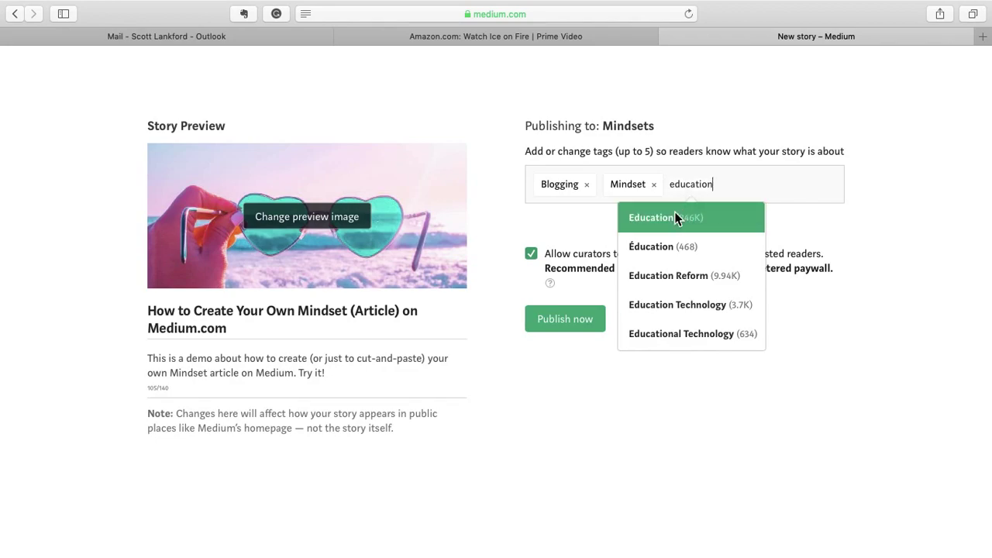
pyautogui.click(676, 219)
pyautogui.write('psychology')
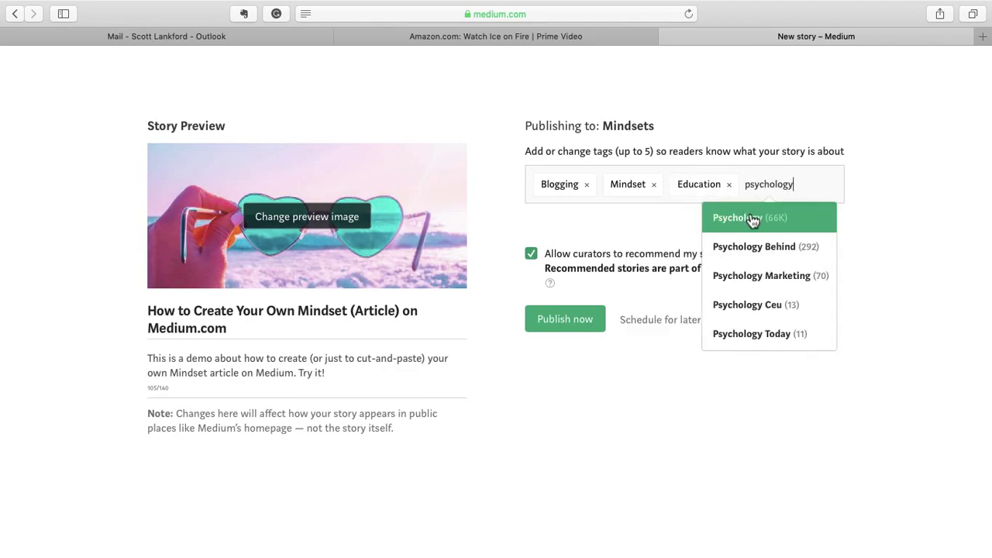
pyautogui.click(752, 220)
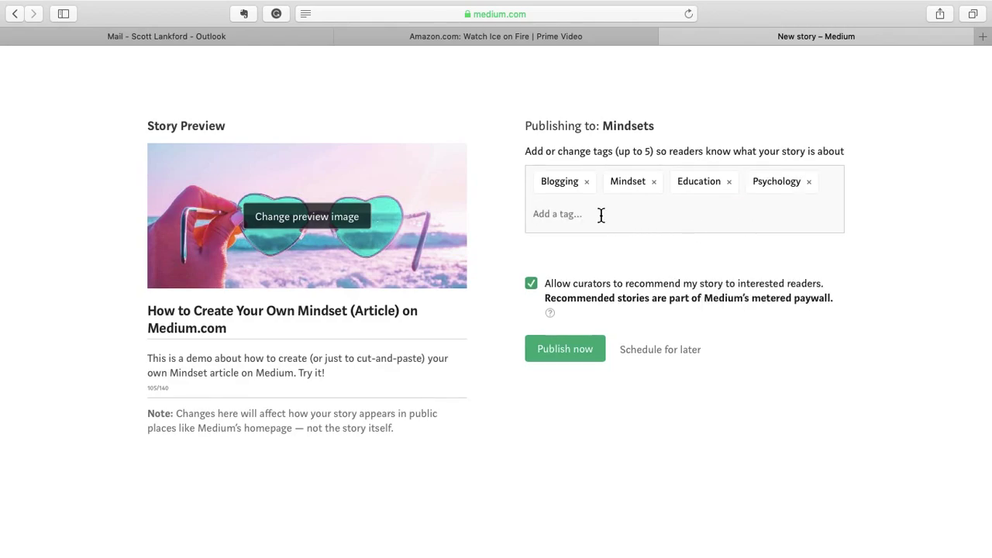
pyautogui.write('writing')
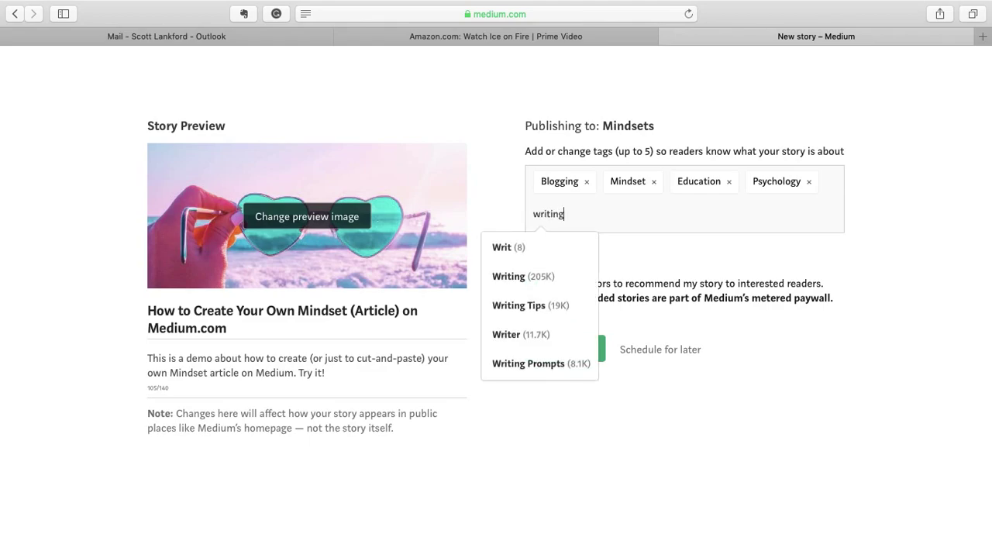
pyautogui.click(561, 248)
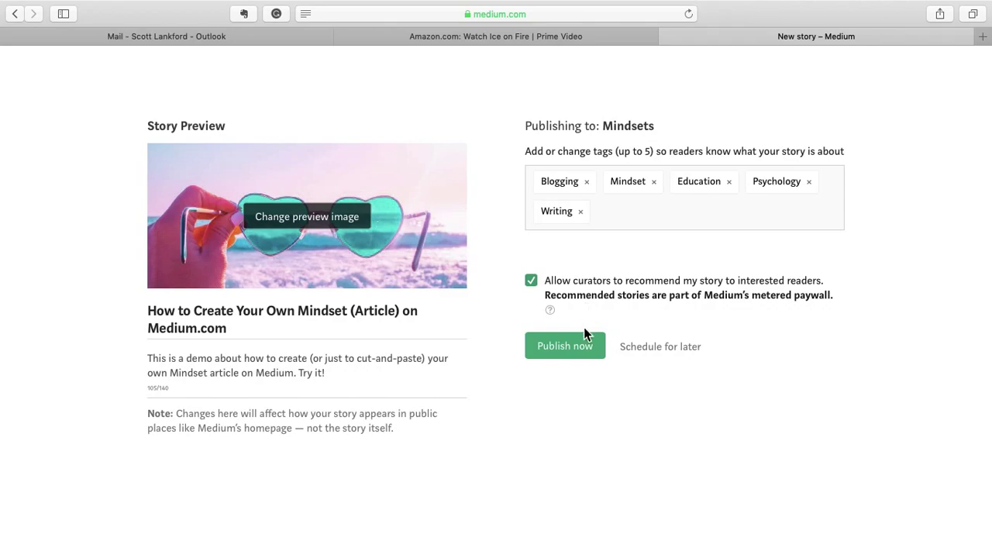
# Step: Publish the story now and close the 'Your story is published!' confirmation
pyautogui.click(565, 347)
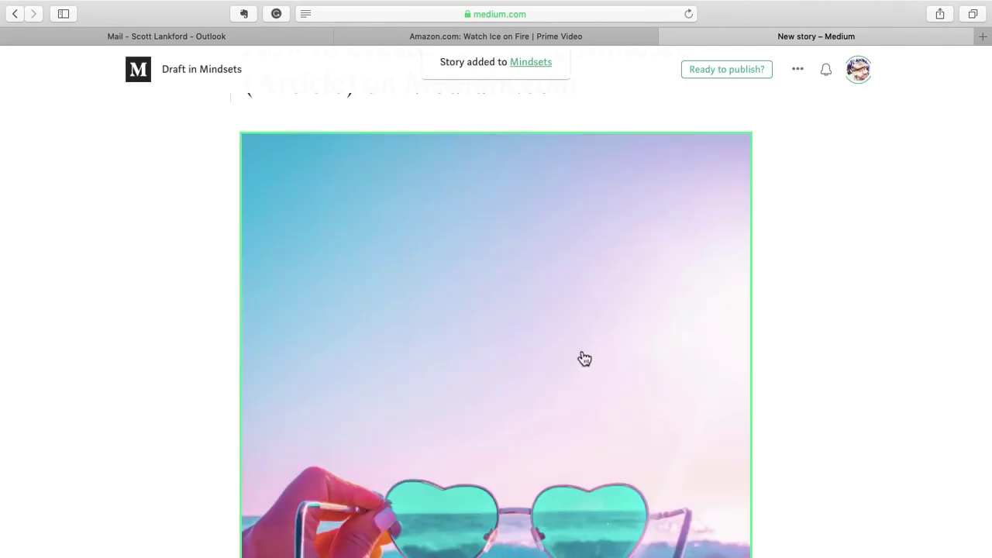
pyautogui.click(535, 66)
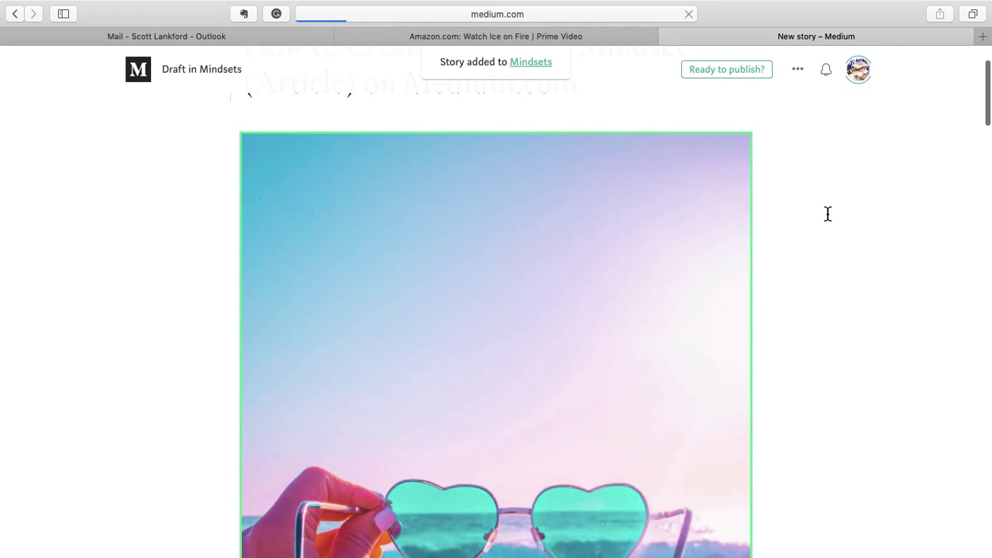
pyautogui.scroll(-5, 828, 214)
pyautogui.scroll(8, 828, 214)
pyautogui.scroll(-10, 828, 214)
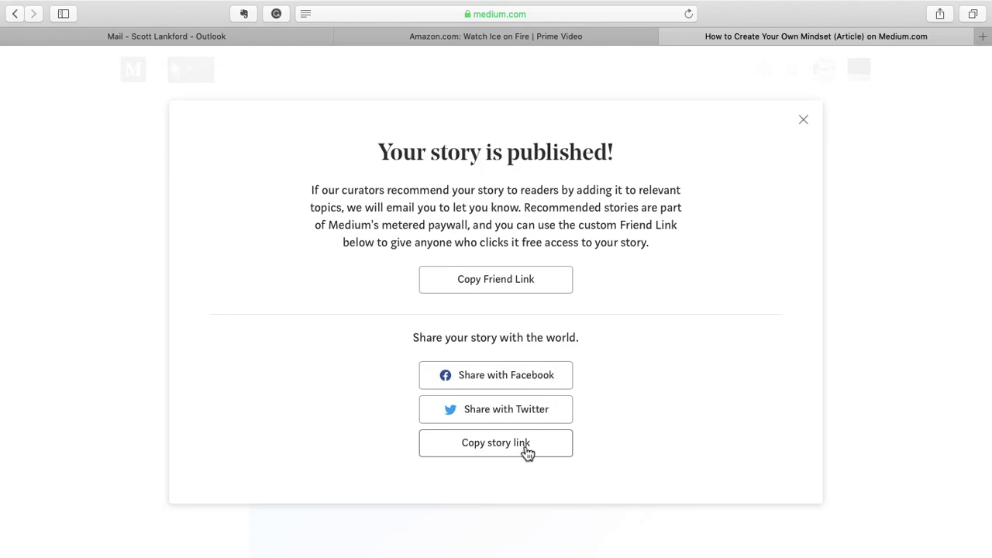
pyautogui.click(805, 122)
# Step: Scroll through the published article down to its five tags at the end
pyautogui.scroll(-10, 829, 276)
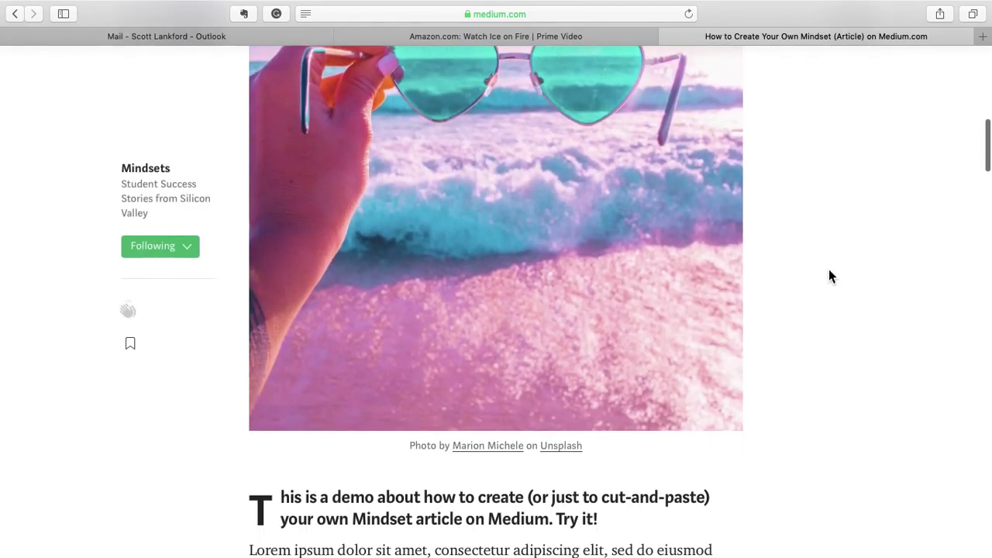
pyautogui.scroll(-15, 828, 270)
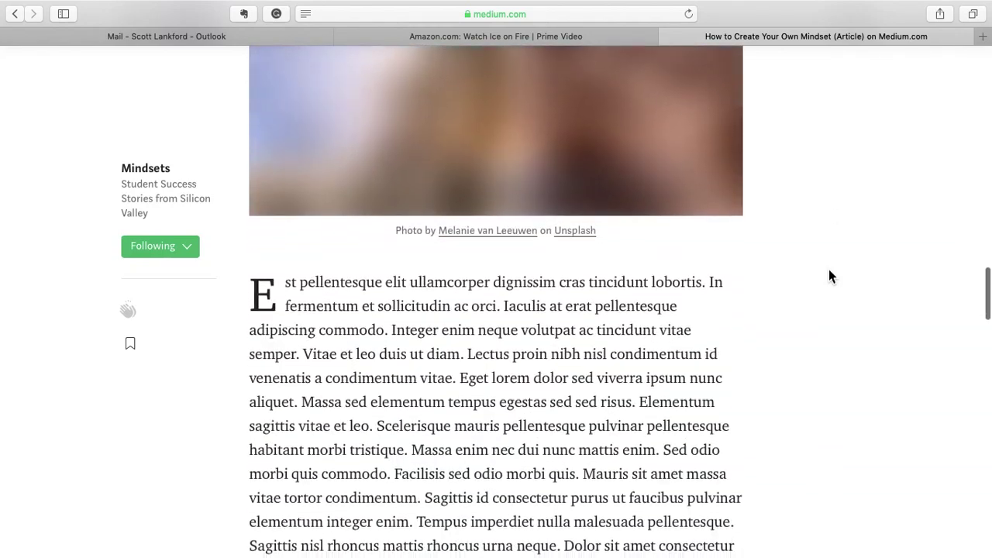
pyautogui.scroll(-10, 829, 274)
pyautogui.press('super+Up')
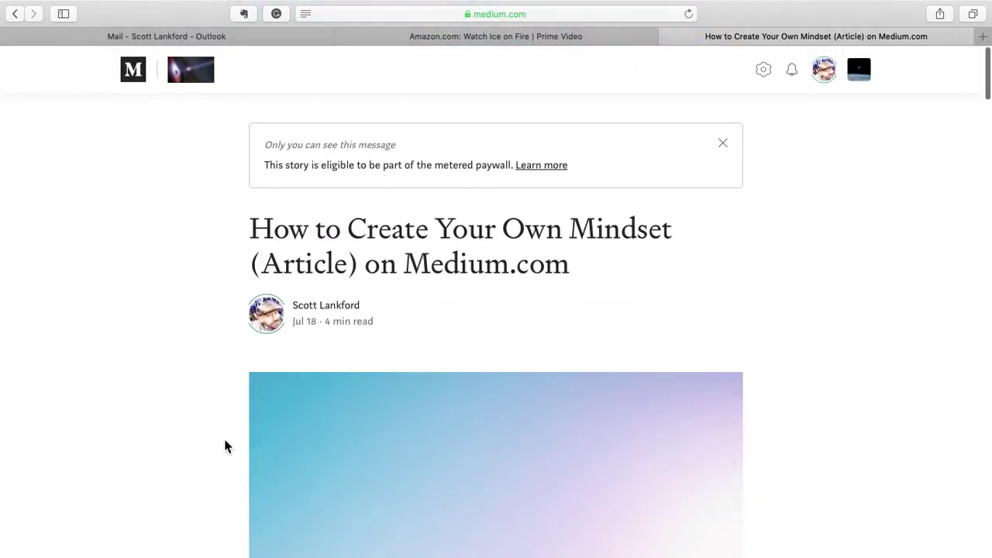
pyautogui.scroll(-5, 318, 400)
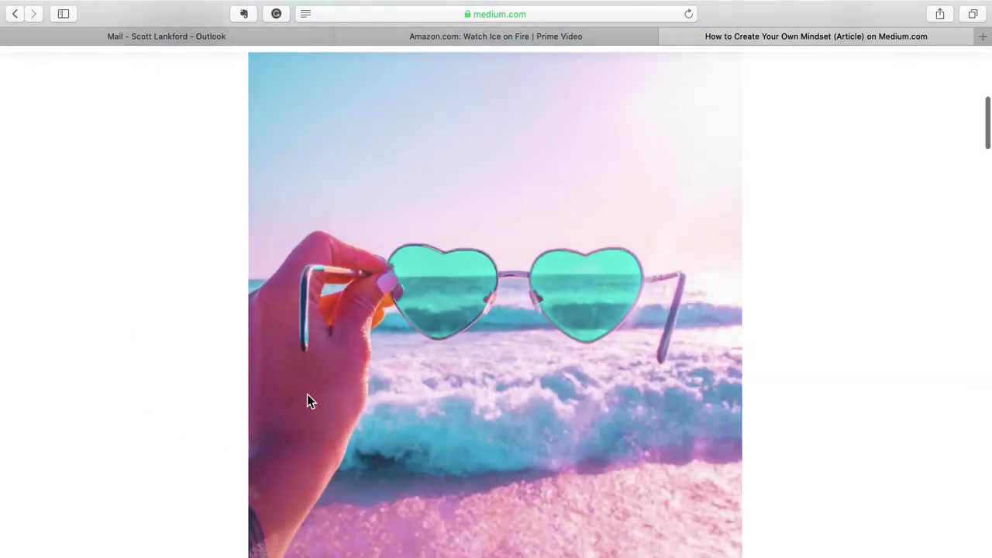
pyautogui.scroll(-2, 307, 401)
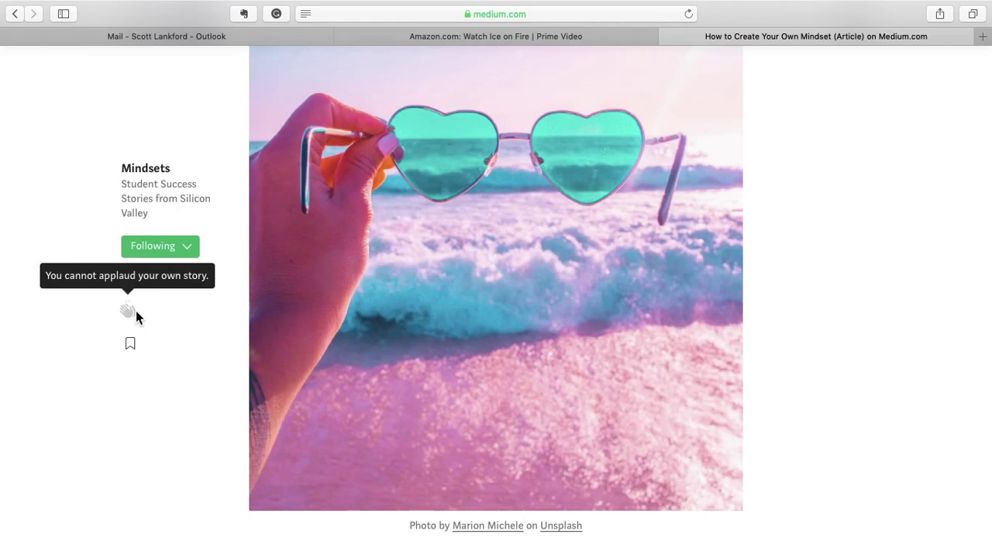
pyautogui.scroll(-15, 824, 277)
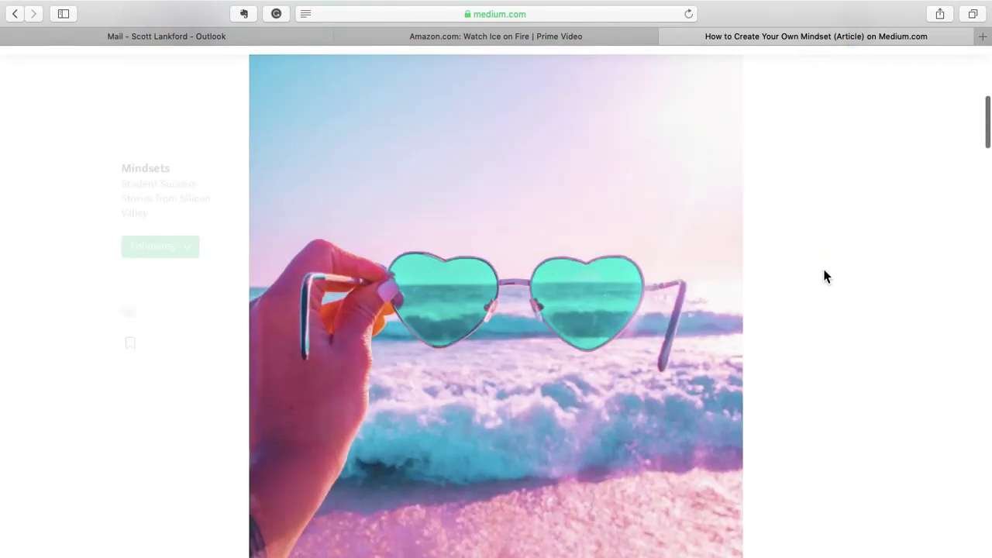
# Step: Return to the article top and open, then close, the publication management menu
pyautogui.scroll(8, 824, 277)
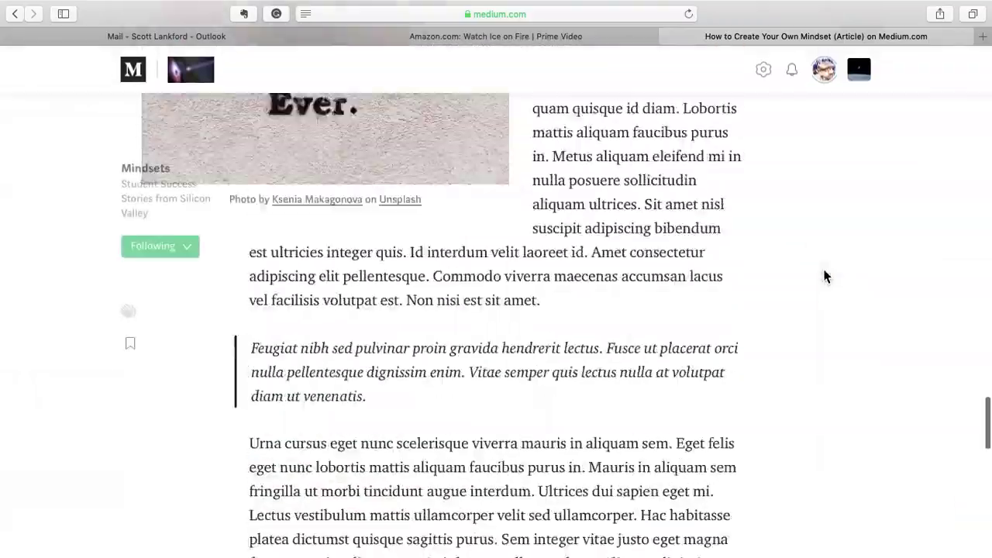
pyautogui.scroll(5, 824, 276)
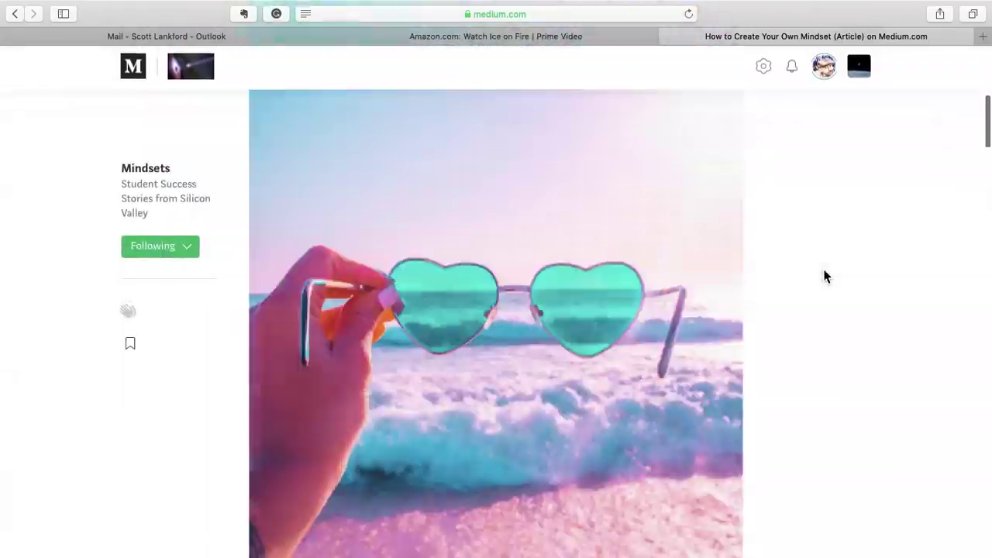
pyautogui.scroll(-20, 824, 276)
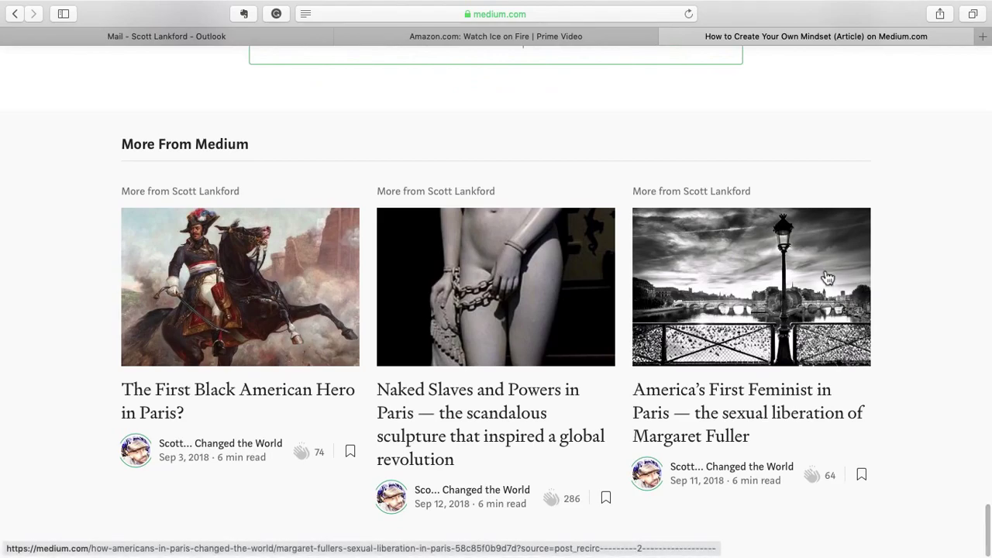
pyautogui.scroll(20, 827, 277)
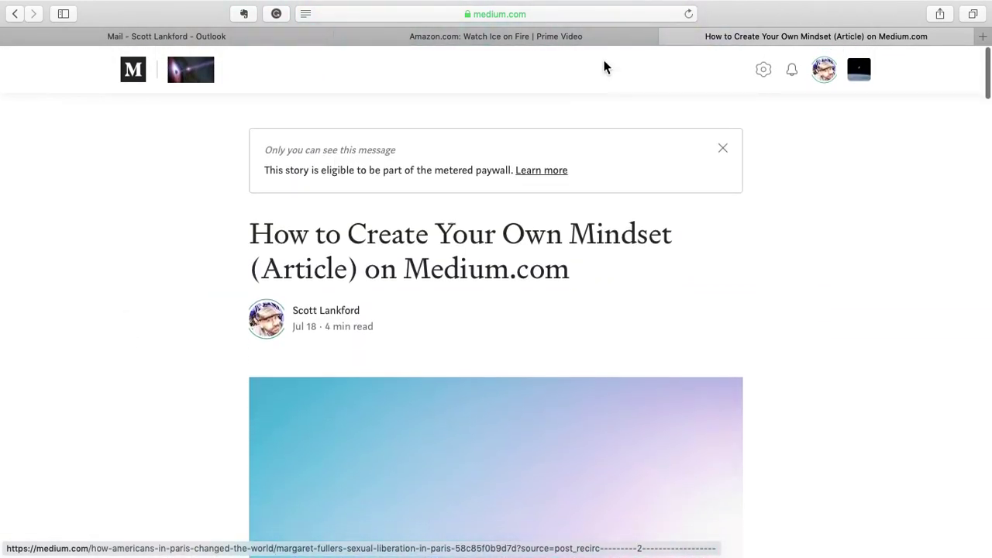
pyautogui.moveTo(350, 5)
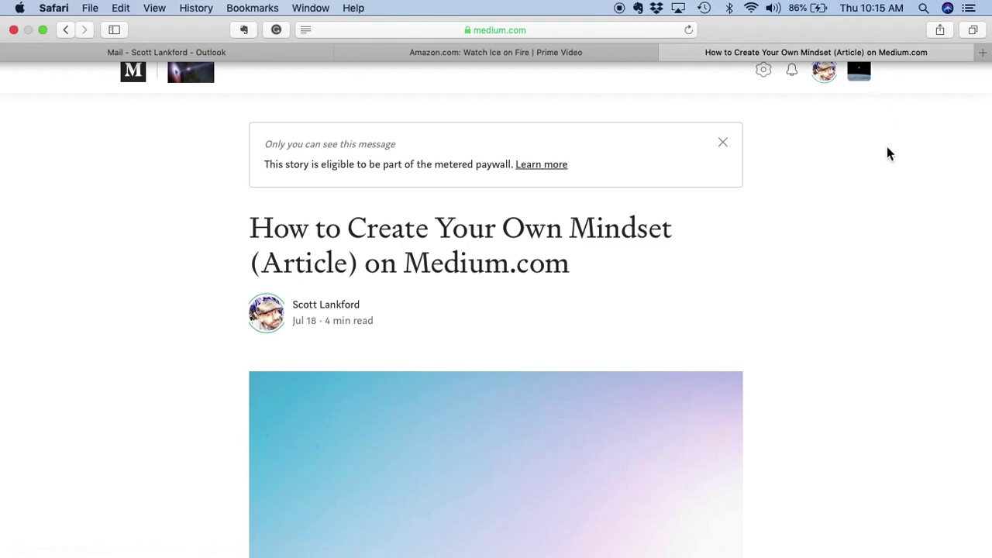
pyautogui.click(871, 82)
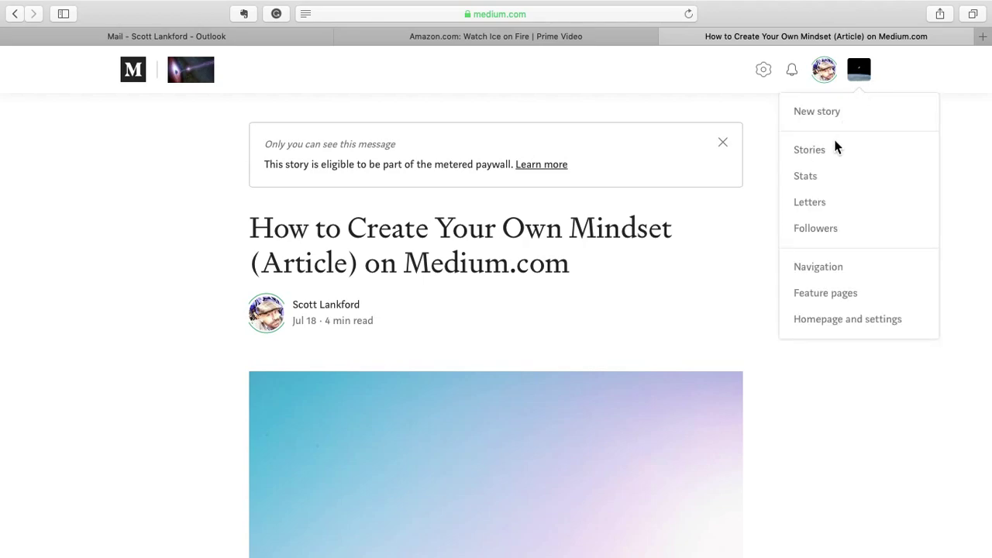
pyautogui.click(959, 112)
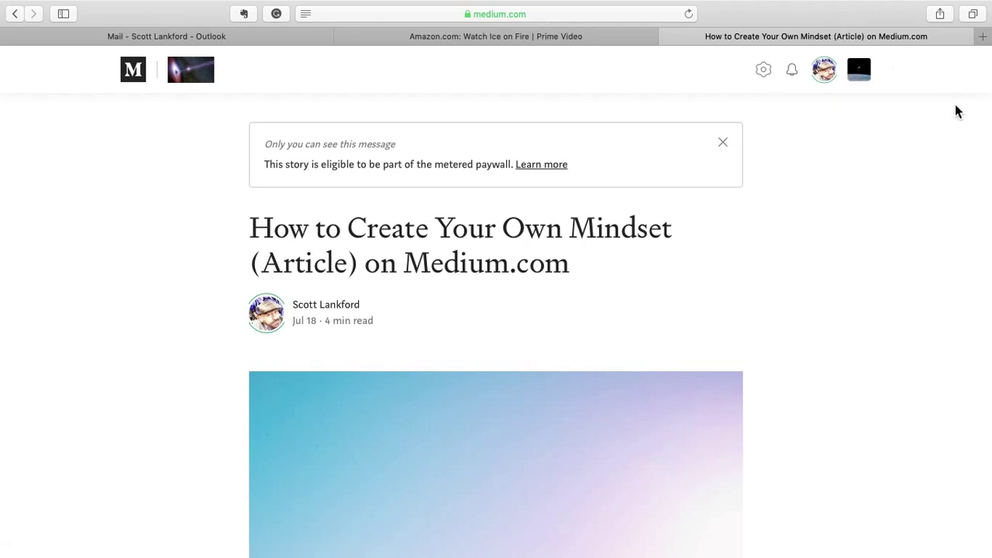